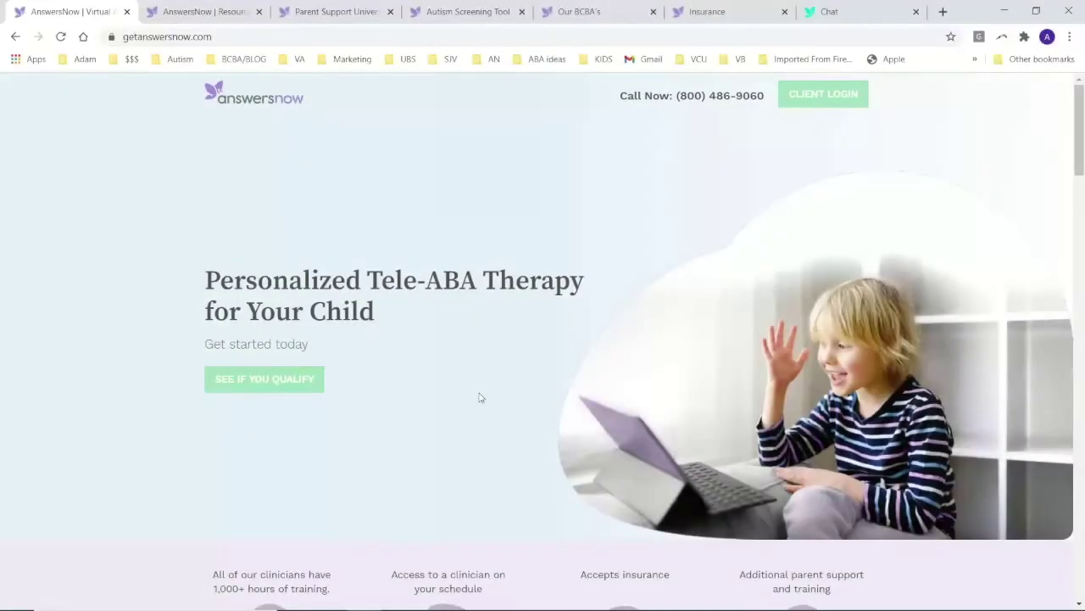
Step: Scroll past the feature icons and testimonial to 'Quality care when and where you need it'
{"action": "scroll", "coordinate": [479, 397], "scroll_direction": "down", "scroll_amount": 2}
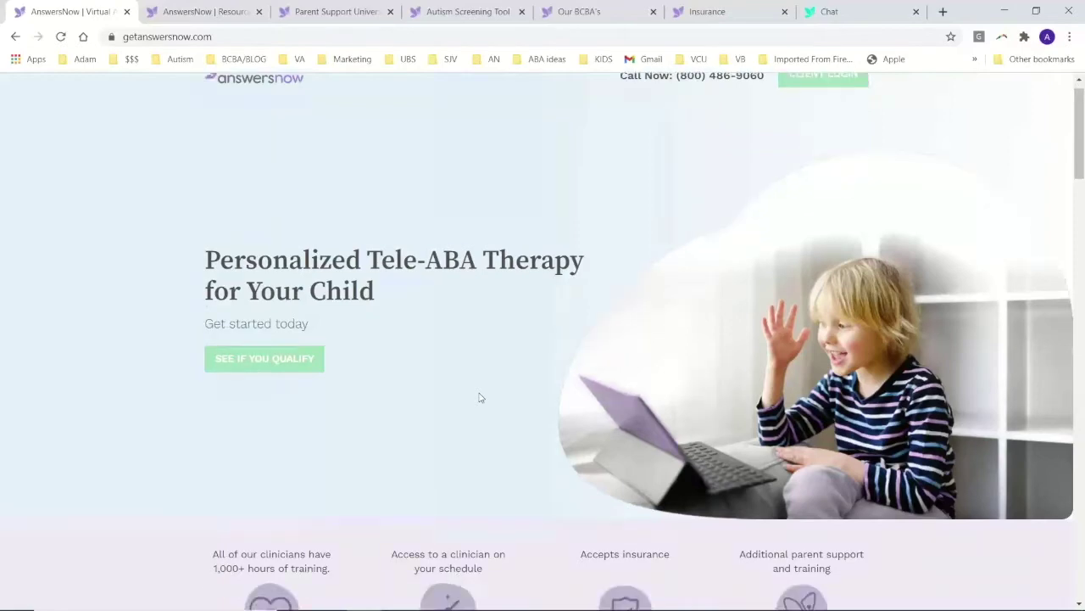
{"action": "scroll", "coordinate": [479, 397], "scroll_direction": "down", "scroll_amount": 2}
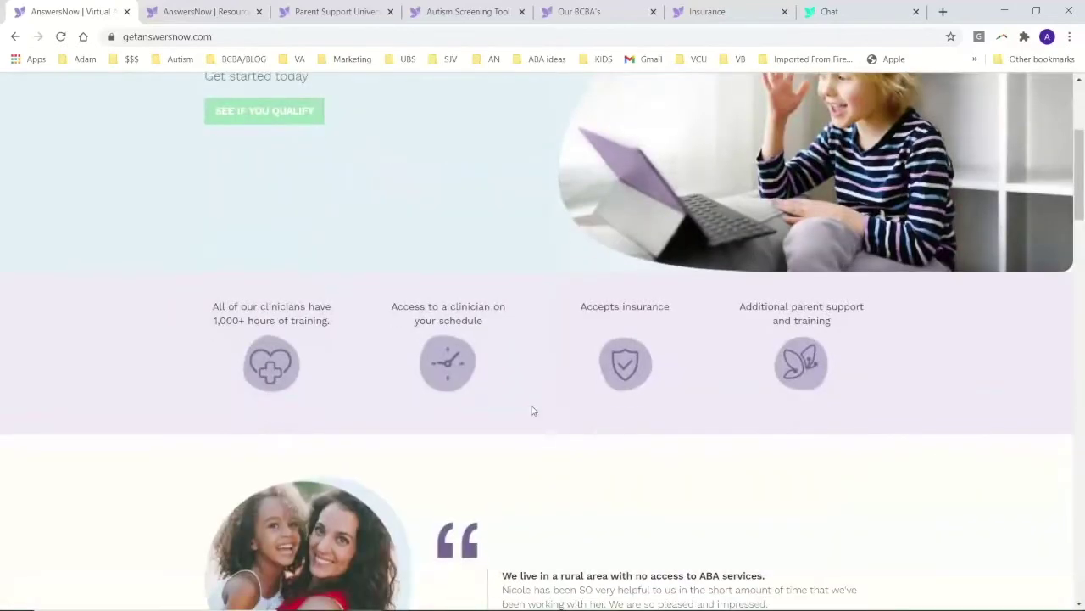
{"action": "scroll", "coordinate": [532, 410], "scroll_direction": "down", "scroll_amount": 1}
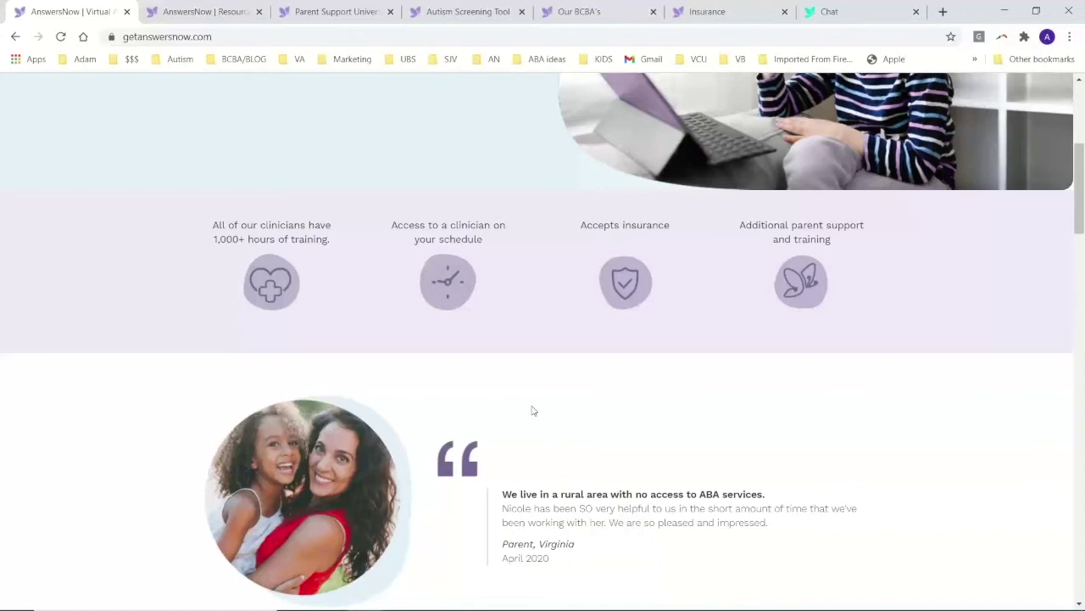
{"action": "scroll", "coordinate": [533, 411], "scroll_direction": "down", "scroll_amount": 3}
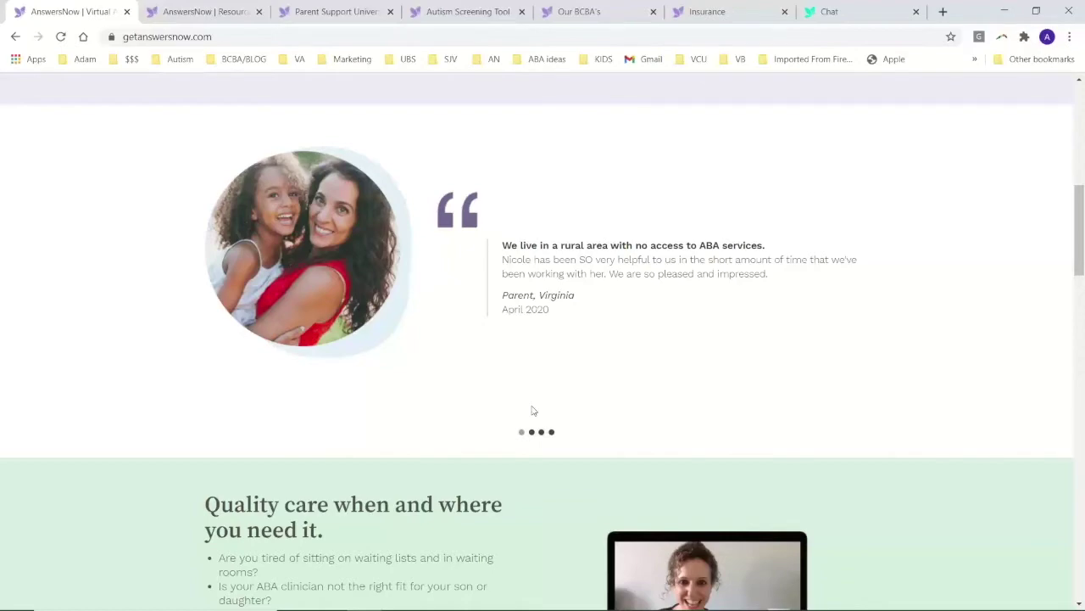
{"action": "scroll", "coordinate": [533, 410], "scroll_direction": "down", "scroll_amount": 4}
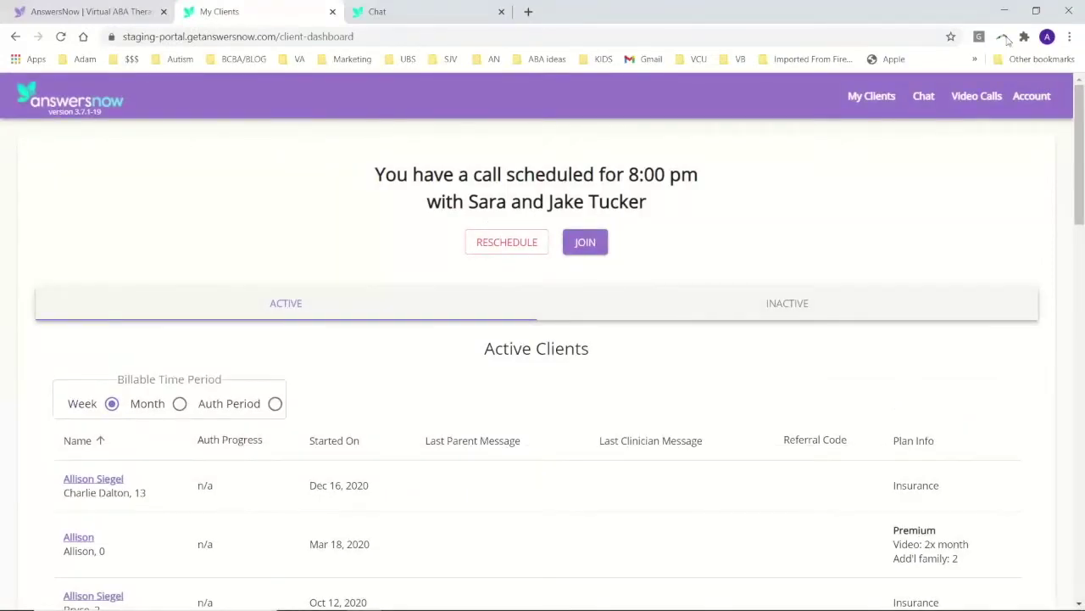
Step: Open the Chat about MyKid conversation from the top navigation bar
{"action": "left_click", "coordinate": [923, 98]}
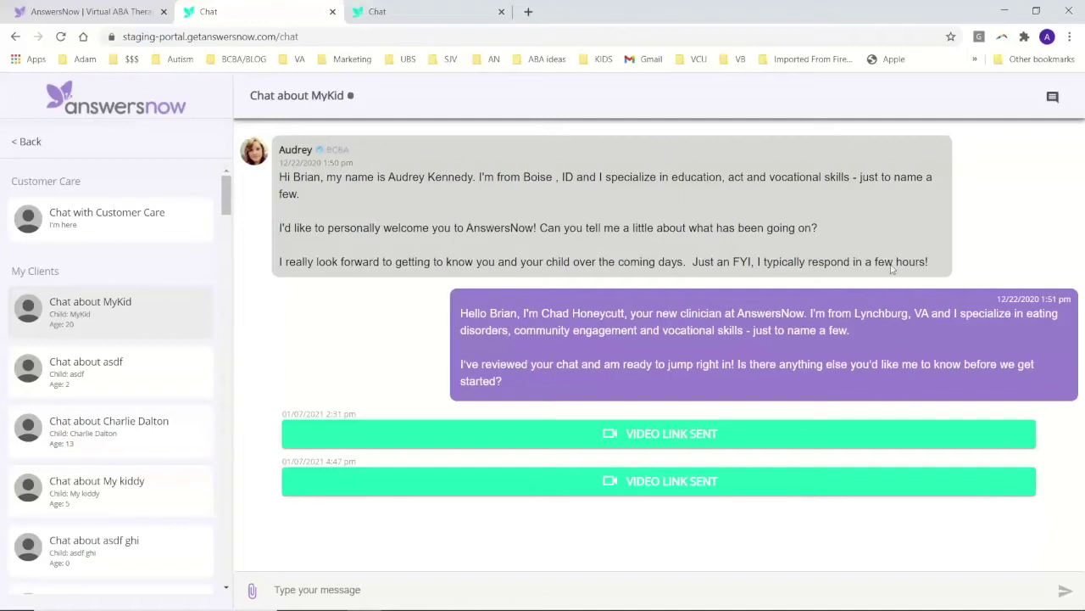
Step: Start a video call with the client, switch to Activity - Split, and load Tact - Picture
{"action": "left_click", "coordinate": [1053, 99]}
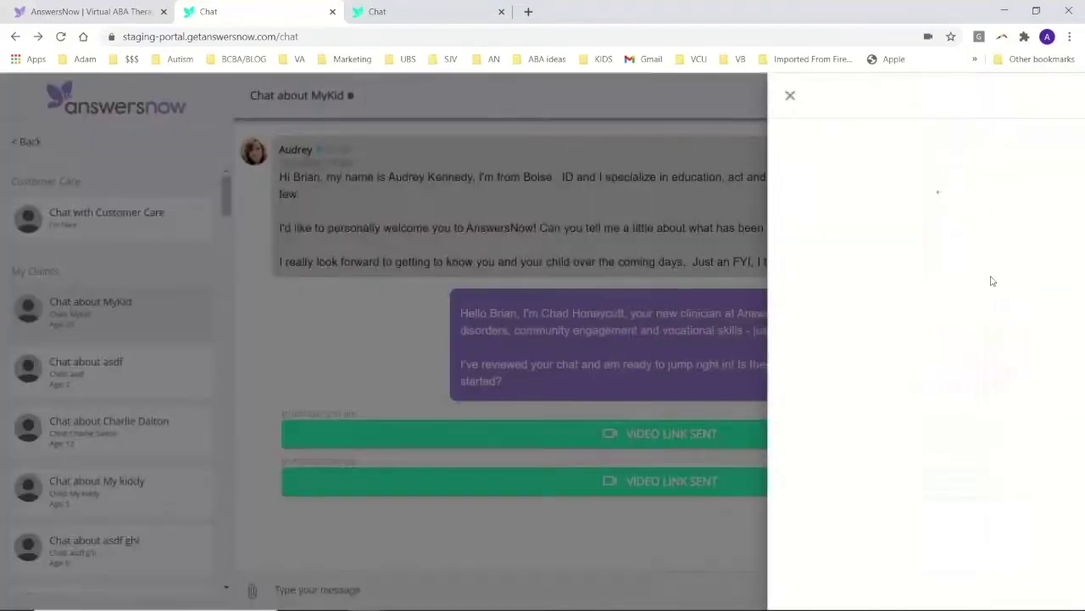
{"action": "left_click", "coordinate": [911, 333]}
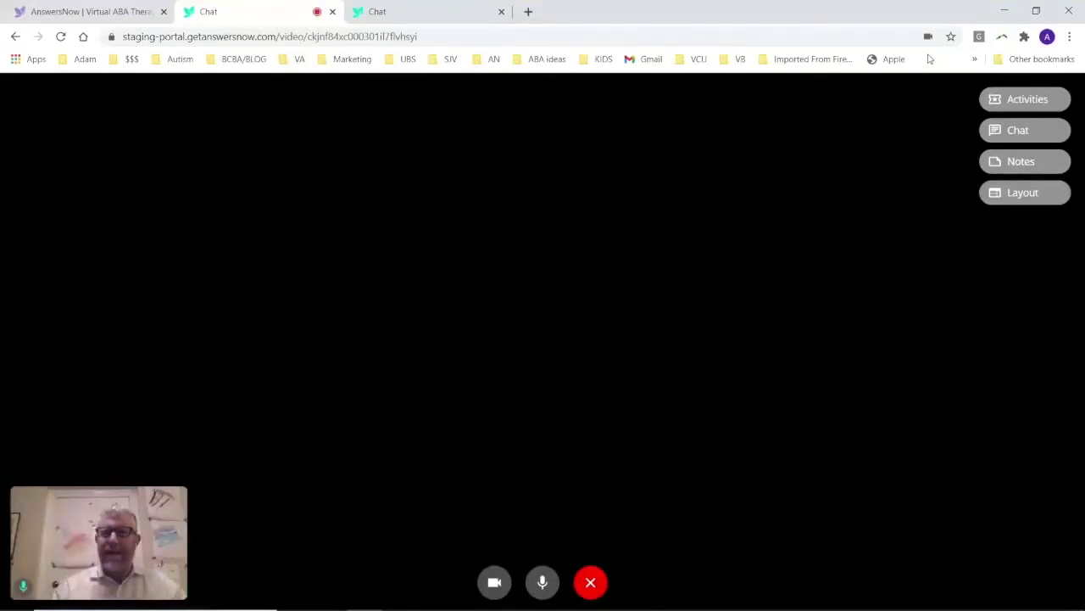
{"action": "left_click", "coordinate": [1029, 102]}
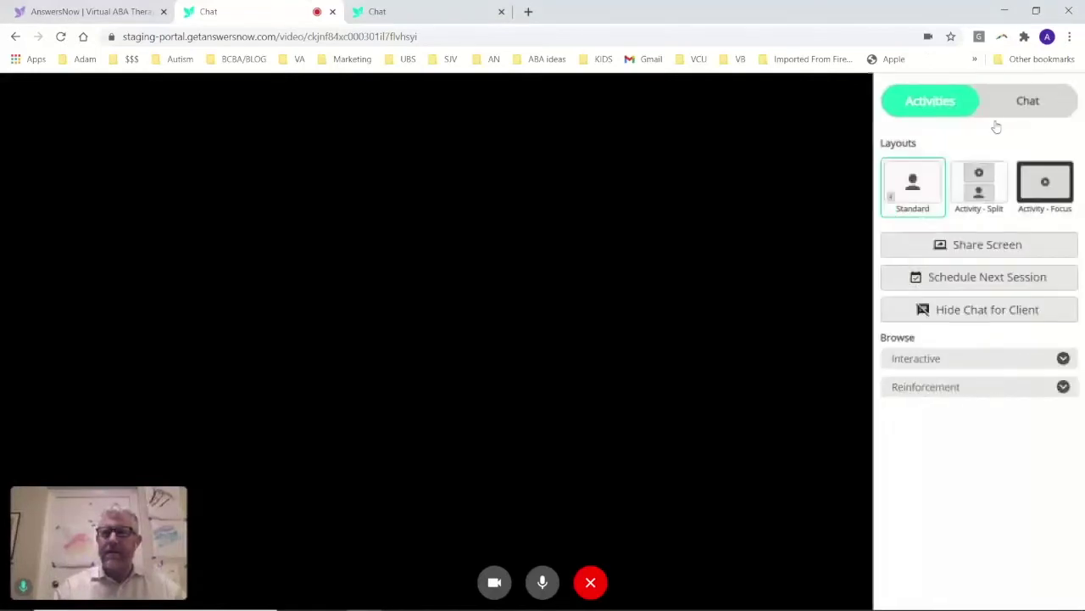
{"action": "left_click", "coordinate": [978, 196]}
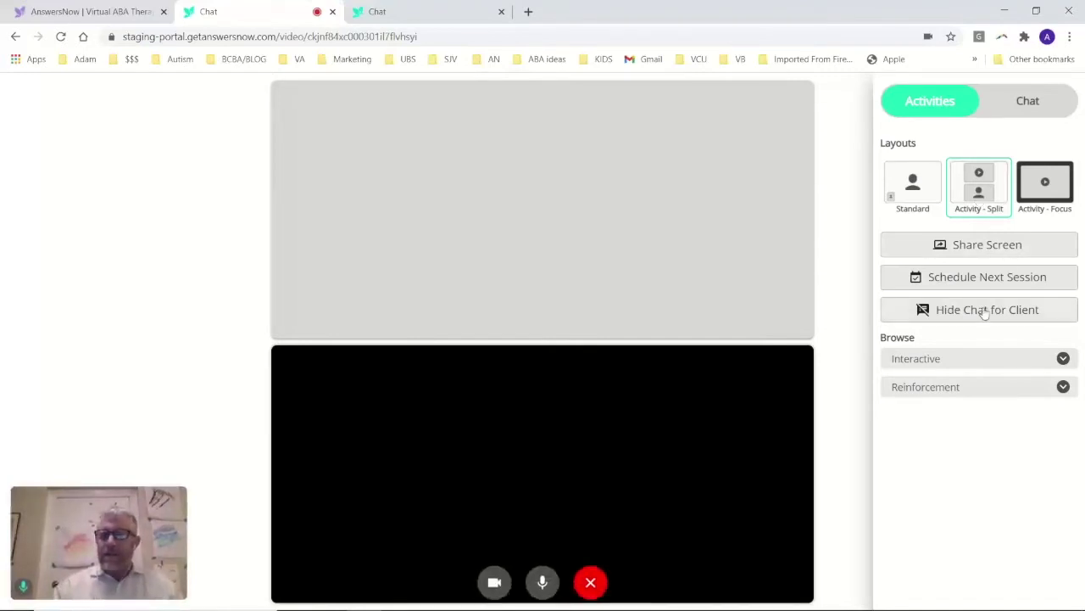
{"action": "left_click", "coordinate": [950, 362]}
{"action": "left_click", "coordinate": [1020, 395]}
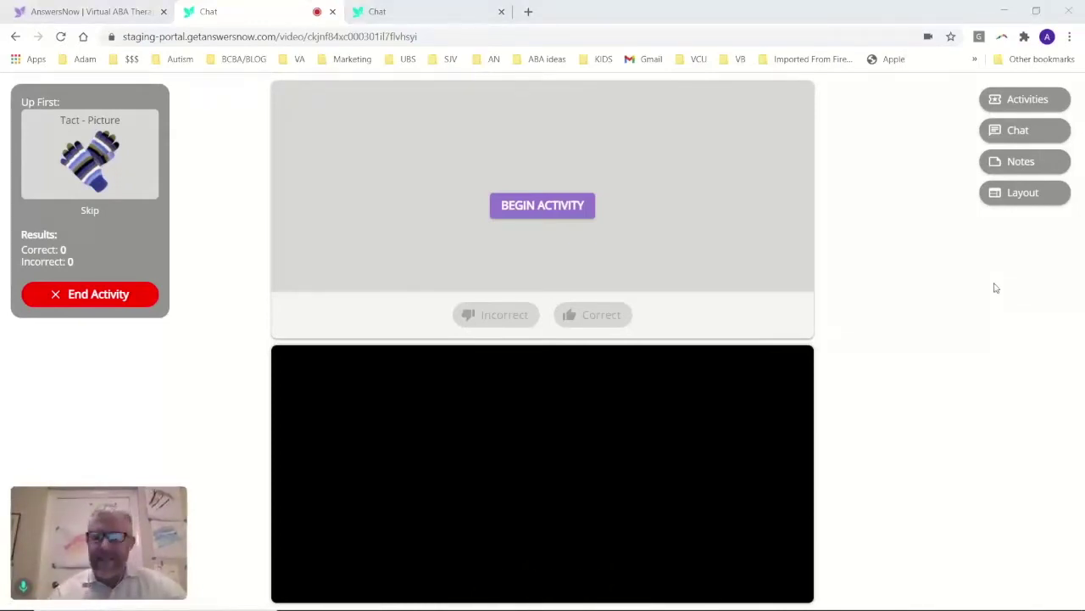
Step: Begin the Tact - Picture activity, scoring gloves and doctor correct to reach the lime card
{"action": "left_click", "coordinate": [562, 206]}
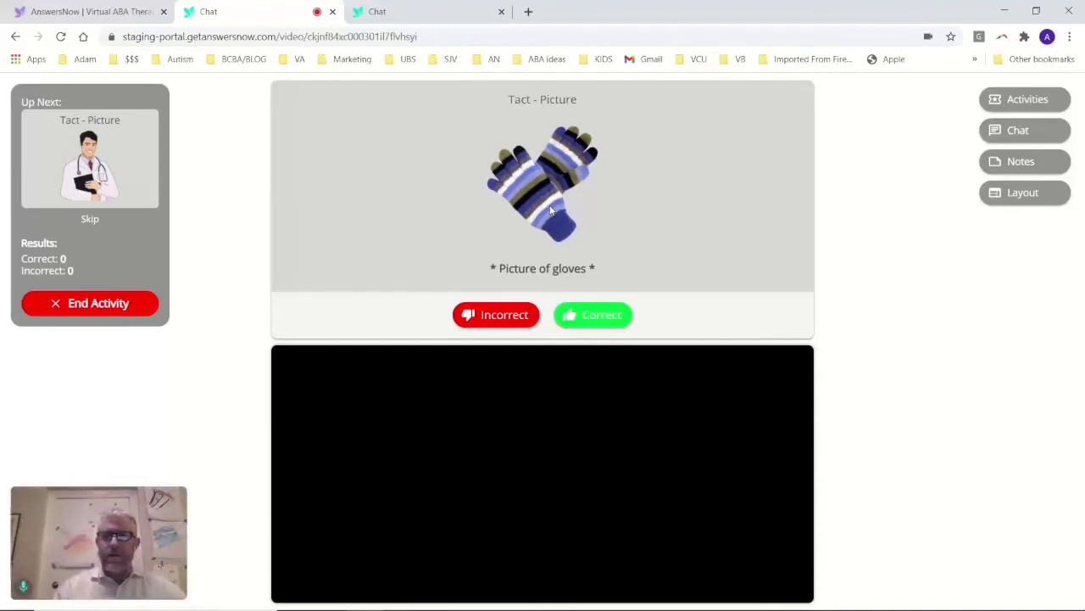
{"action": "left_click", "coordinate": [604, 315]}
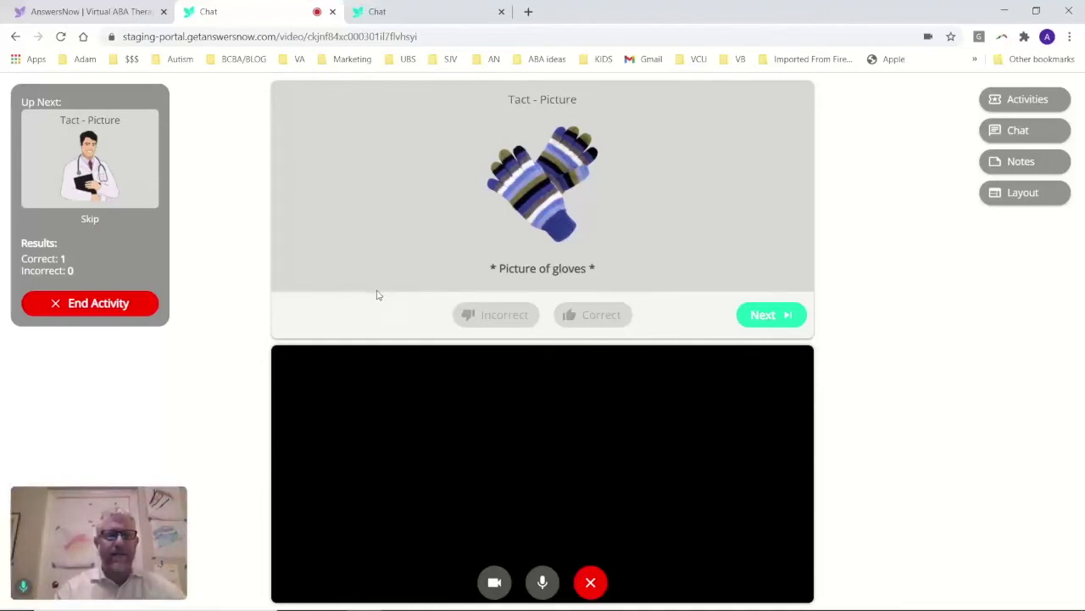
{"action": "left_click", "coordinate": [771, 322]}
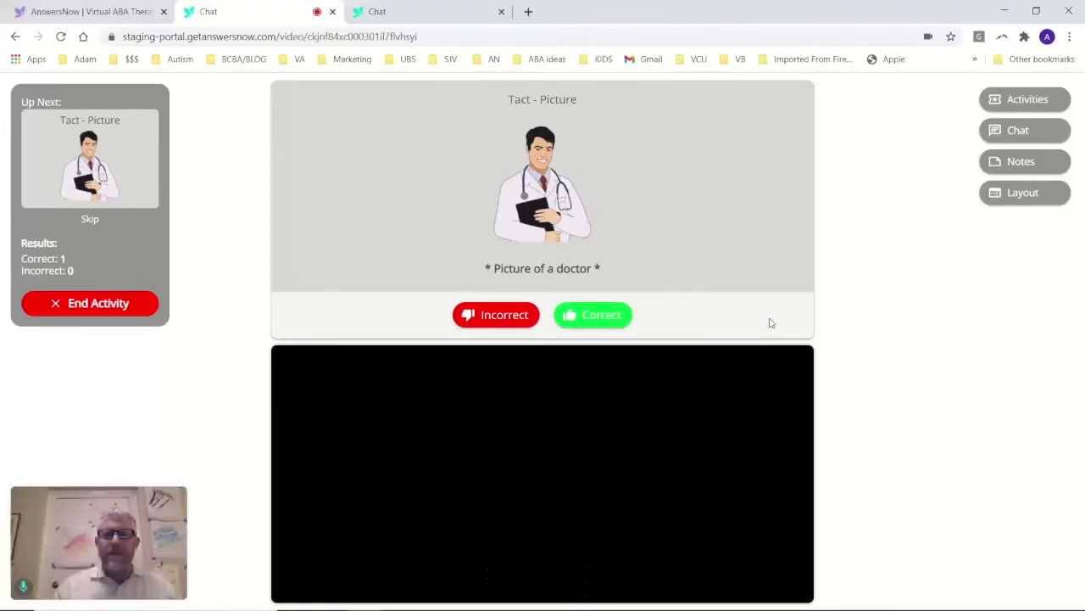
{"action": "left_click", "coordinate": [596, 314]}
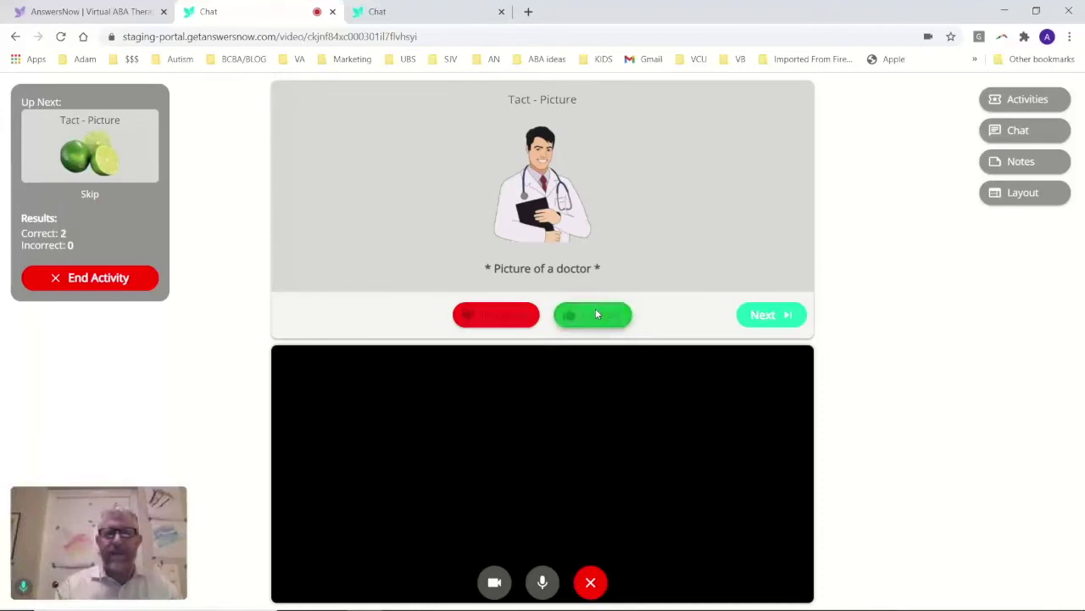
{"action": "left_click", "coordinate": [773, 318]}
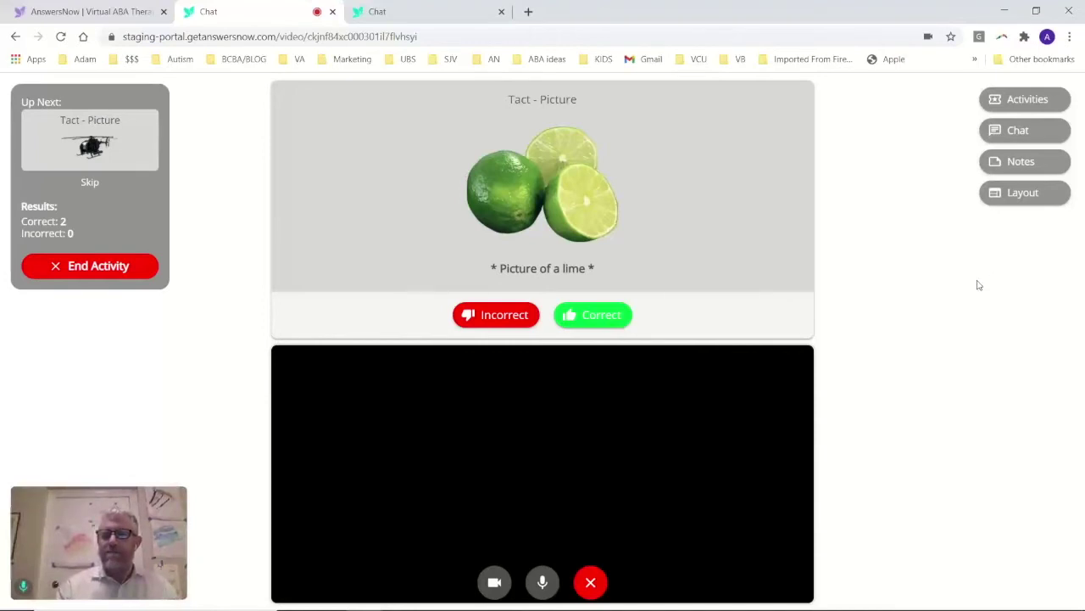
{"action": "left_click", "coordinate": [1031, 103]}
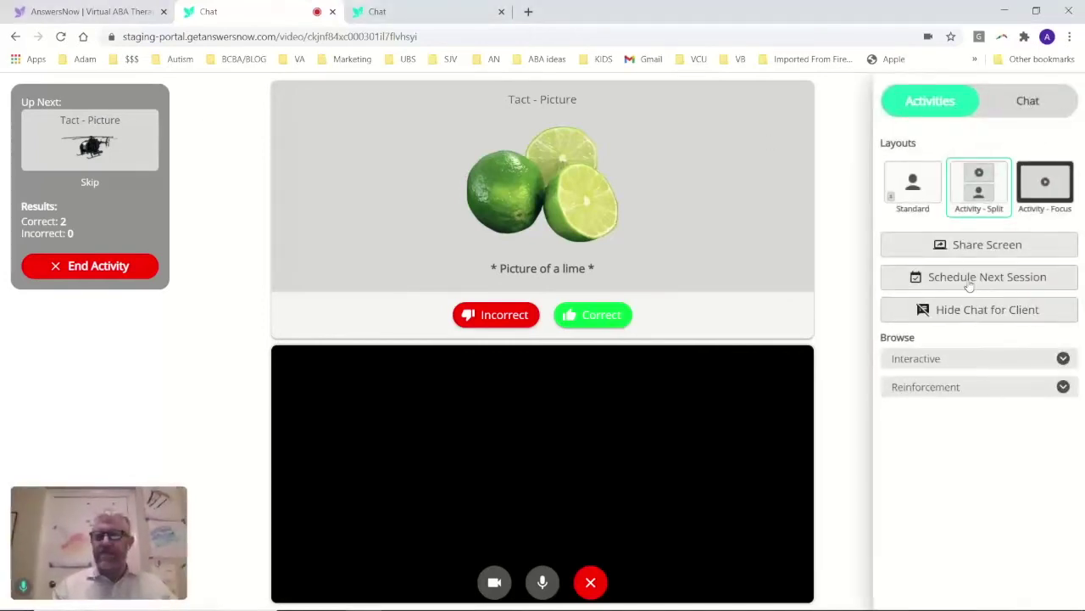
Step: Set up a card prompt activity with field size 6 and Grow prompting, then begin it
{"action": "left_click", "coordinate": [975, 363]}
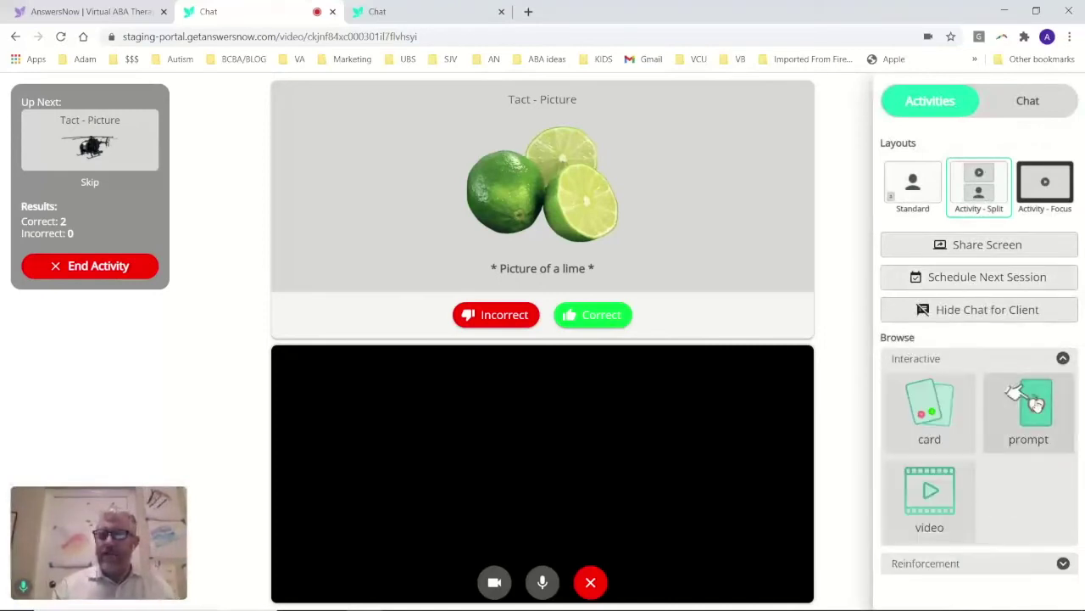
{"action": "left_click", "coordinate": [1016, 397]}
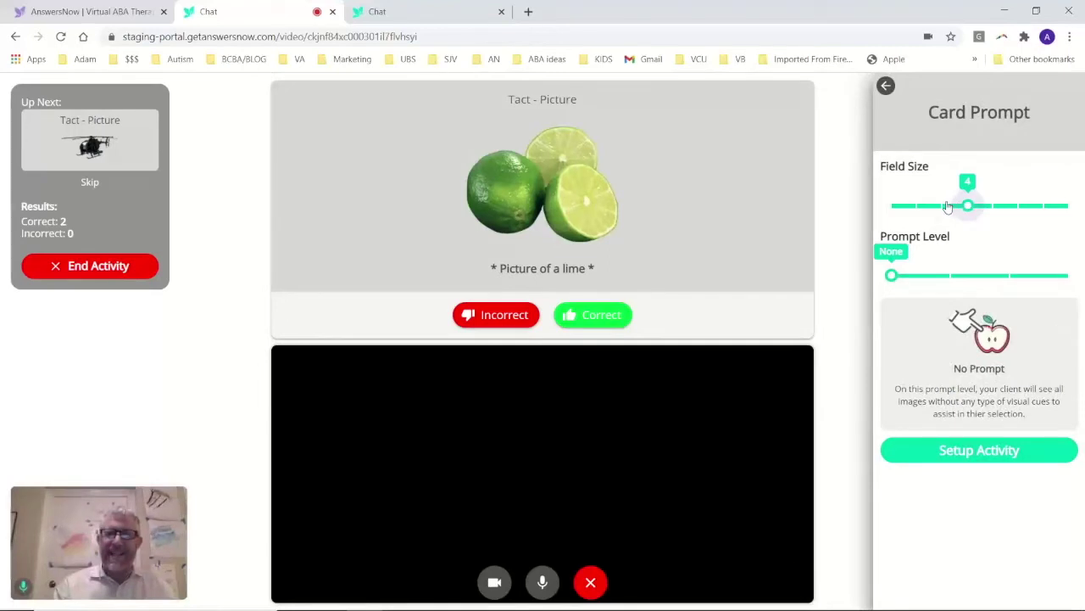
{"action": "left_click_drag", "start_coordinate": [968, 207], "coordinate": [945, 206]}
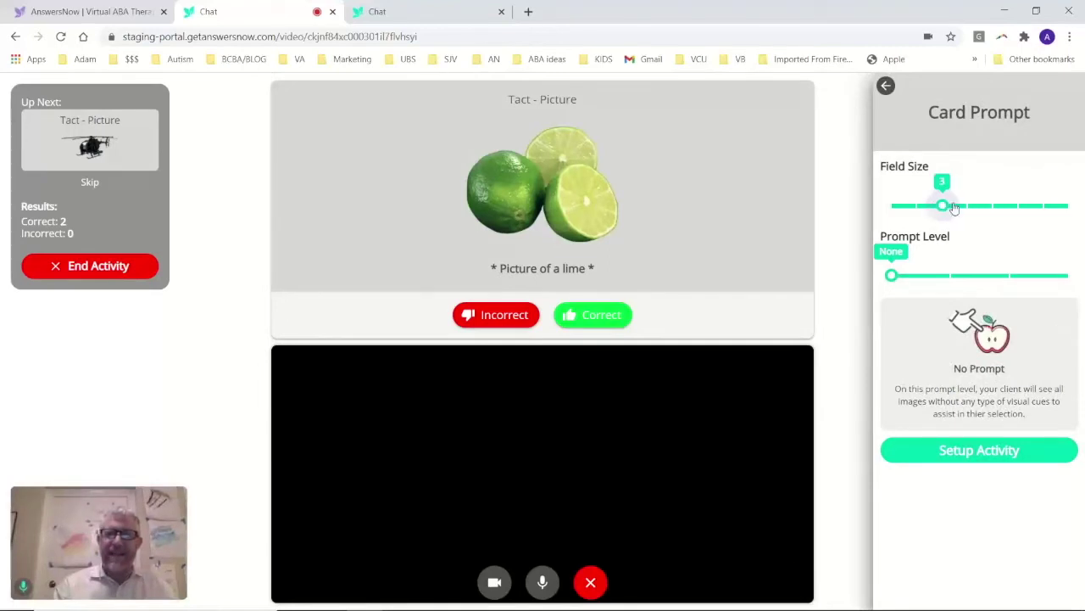
{"action": "left_click", "coordinate": [1017, 206]}
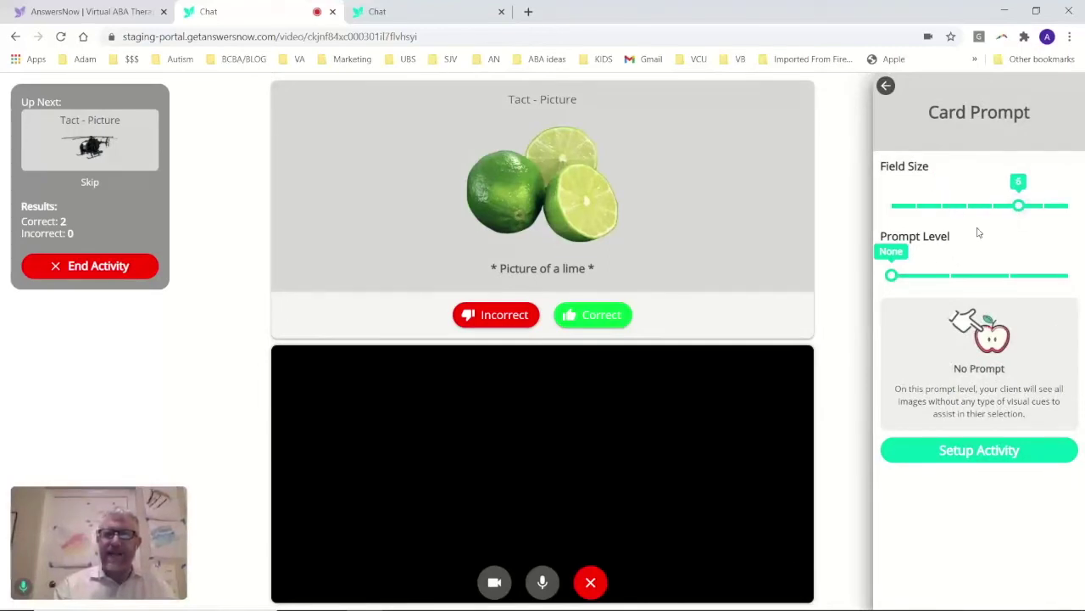
{"action": "left_click", "coordinate": [948, 276]}
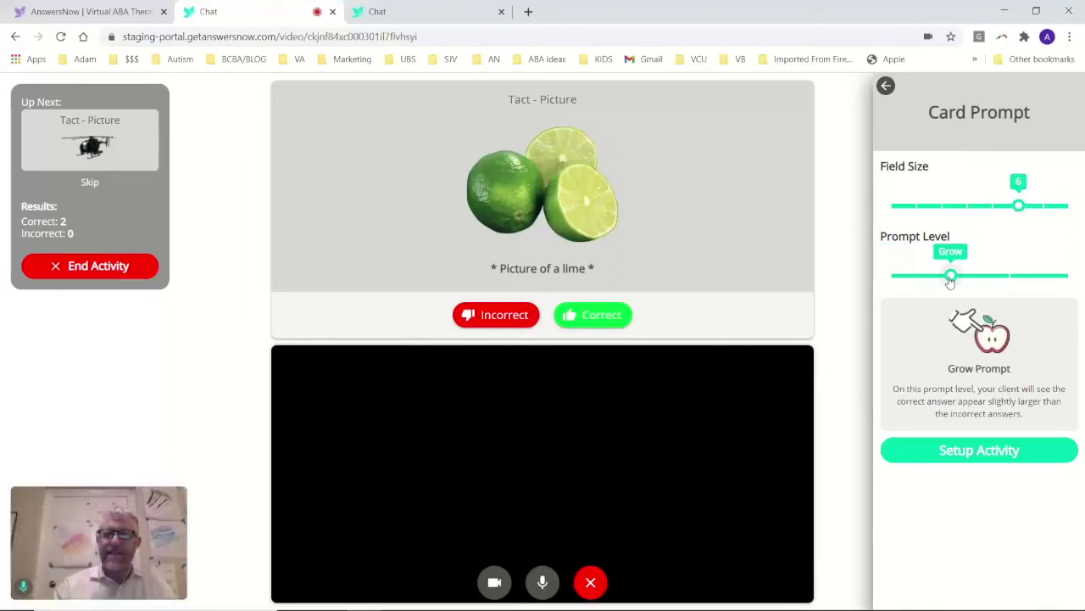
{"action": "left_click", "coordinate": [969, 451]}
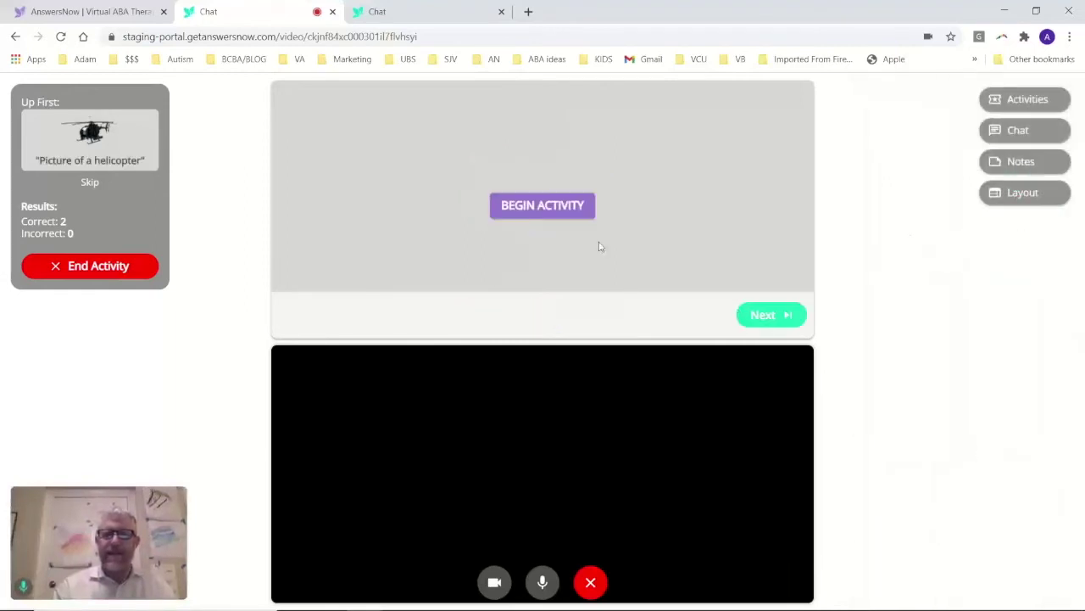
{"action": "left_click", "coordinate": [549, 215]}
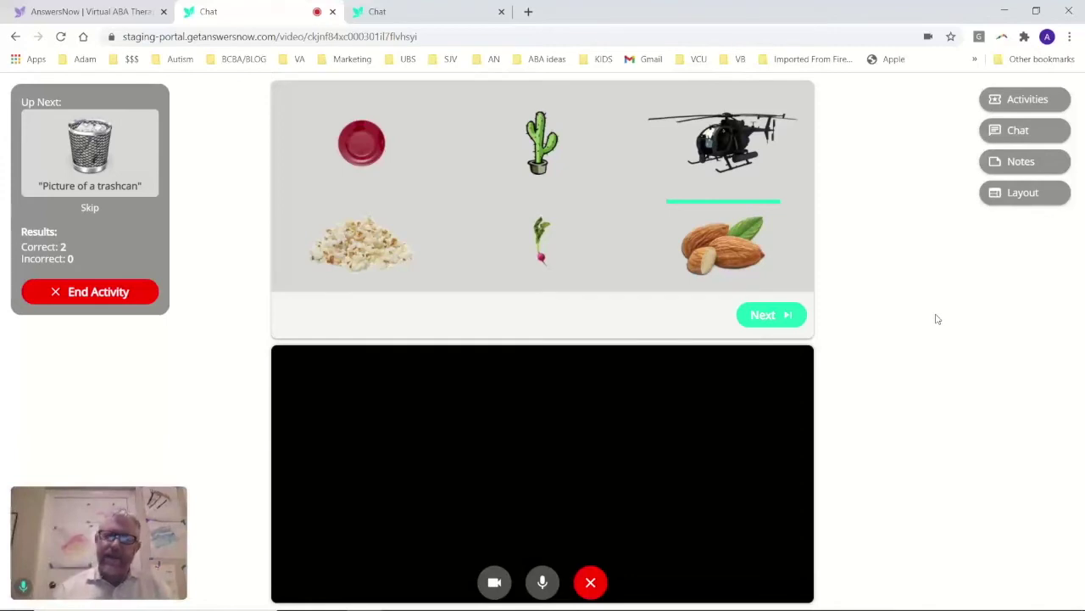
Step: Scroll the session chat history, then toggle the client's chat hidden and visible twice
{"action": "left_click", "coordinate": [1024, 133]}
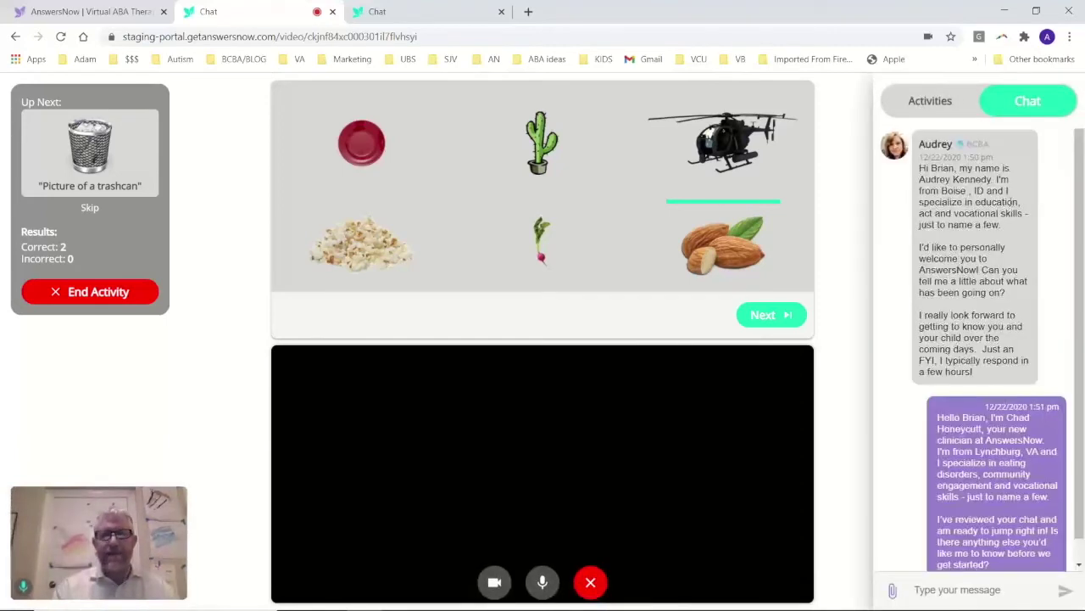
{"action": "scroll", "coordinate": [981, 315], "scroll_direction": "down", "scroll_amount": 1}
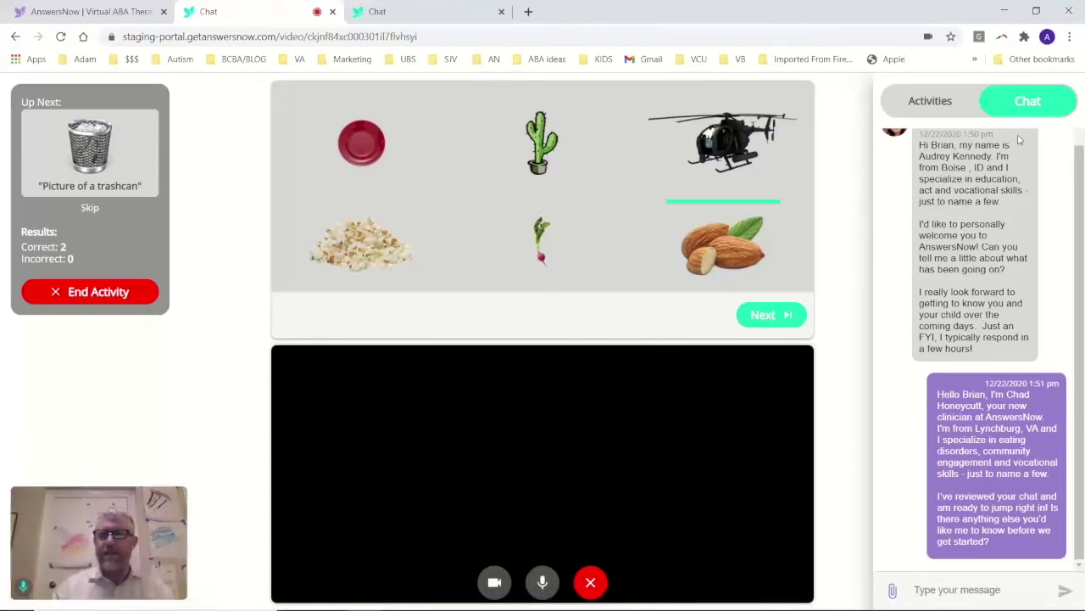
{"action": "left_click", "coordinate": [933, 103]}
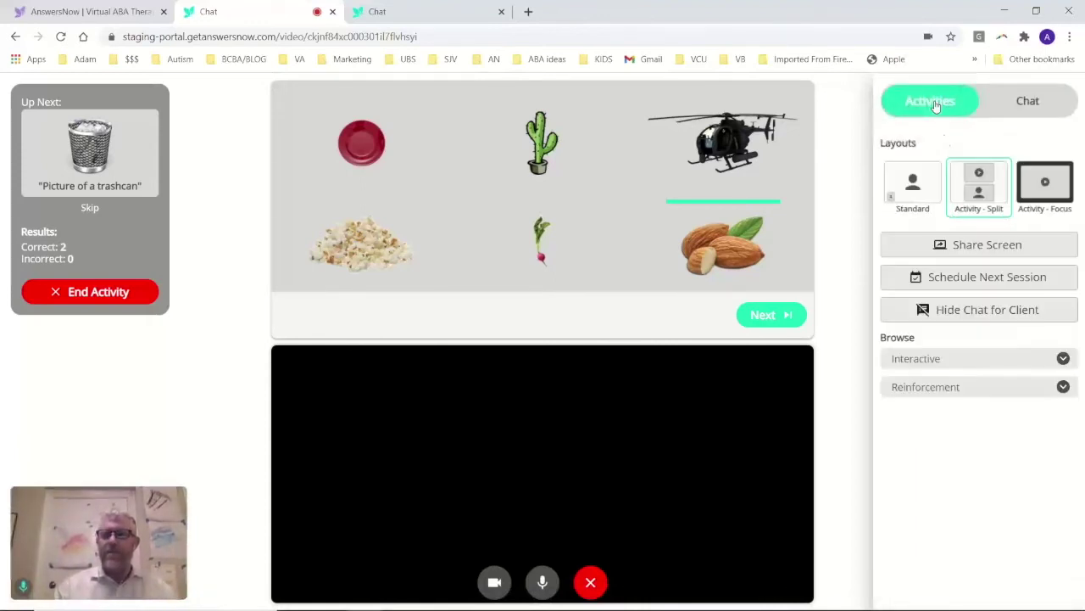
{"action": "left_click", "coordinate": [1003, 314]}
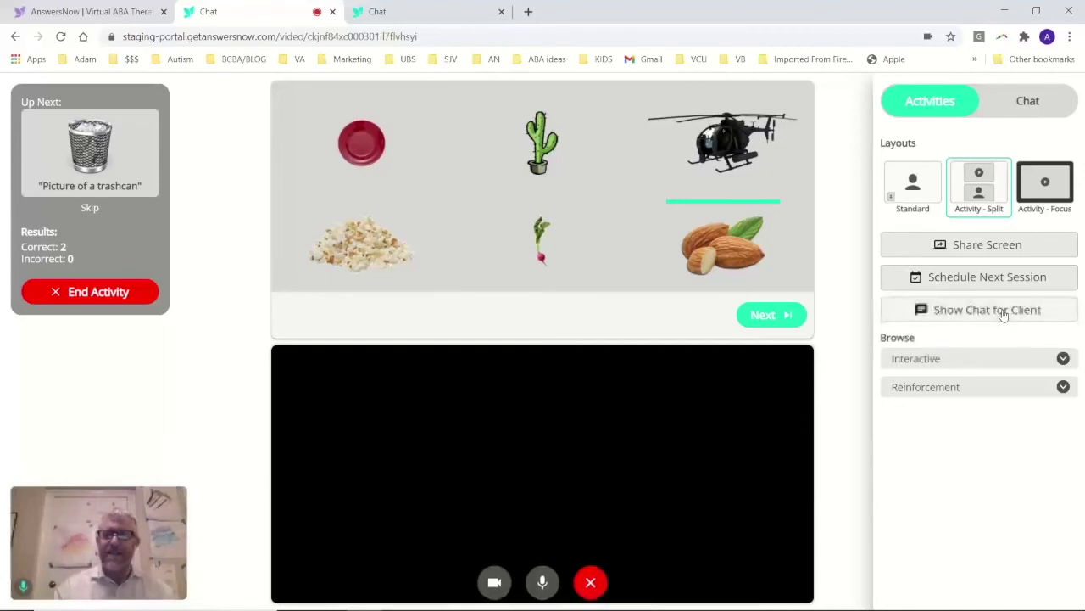
{"action": "left_click", "coordinate": [1003, 314]}
{"action": "left_click", "coordinate": [1003, 314]}
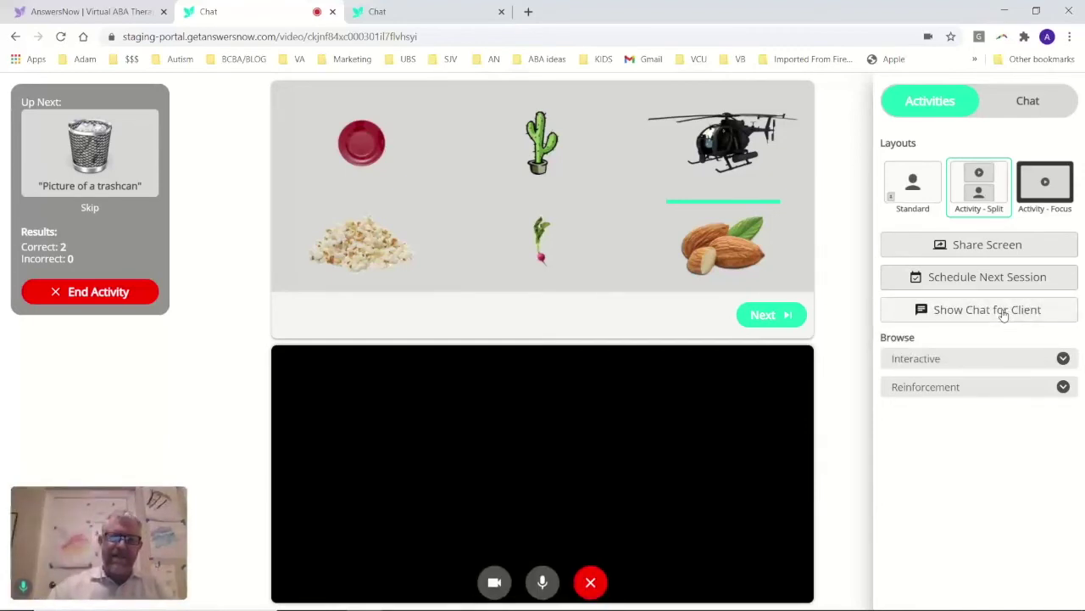
{"action": "left_click", "coordinate": [1003, 314]}
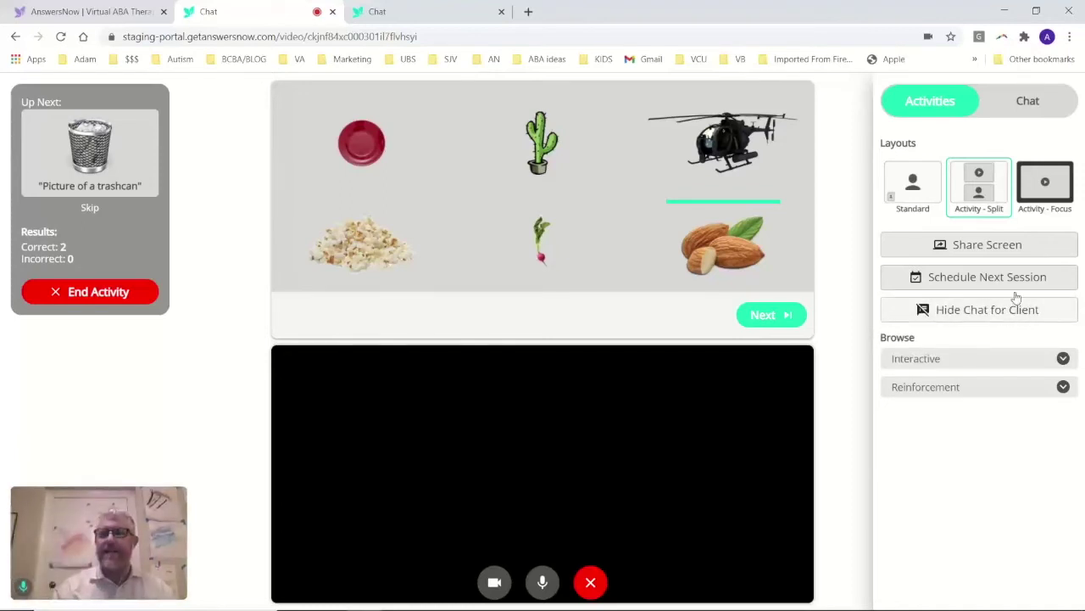
Step: Cycle the session layouts through to Activity - Focus and collapse the activities panel
{"action": "left_click", "coordinate": [920, 195]}
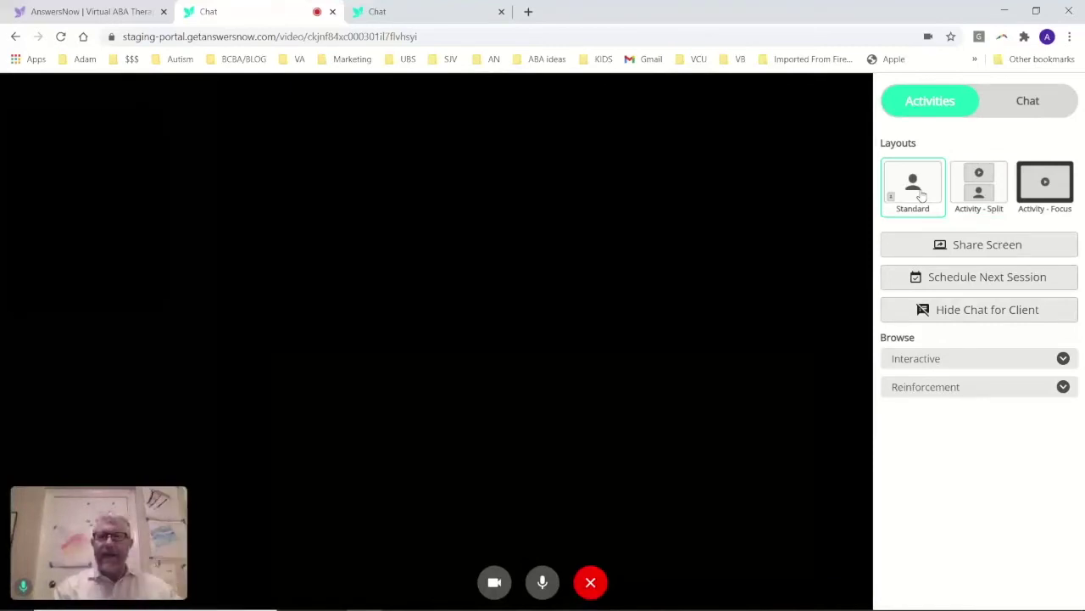
{"action": "left_click", "coordinate": [980, 194]}
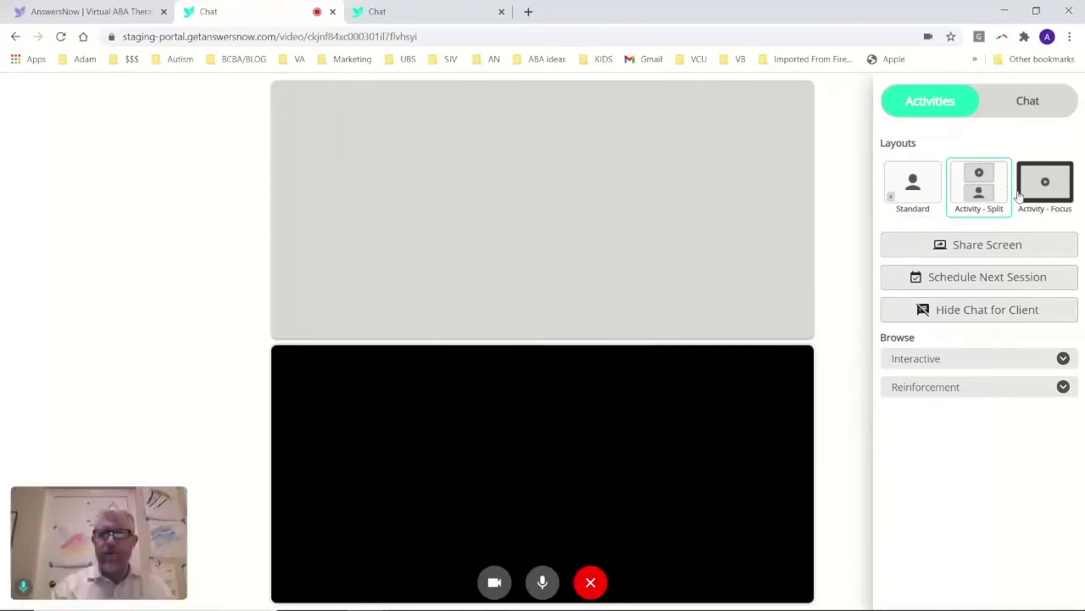
{"action": "left_click", "coordinate": [1046, 193]}
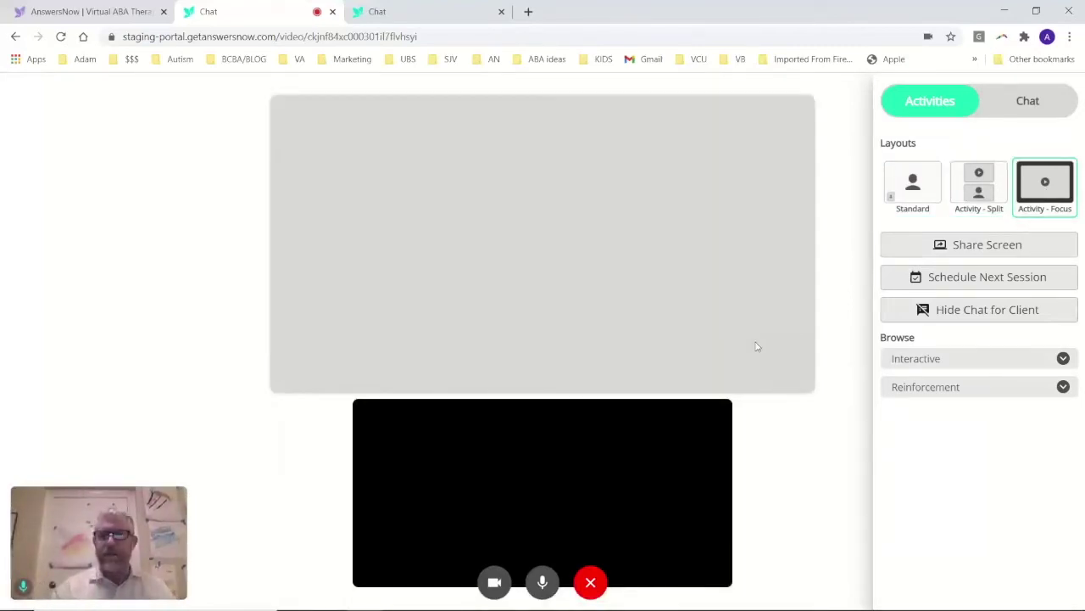
{"action": "left_click", "coordinate": [926, 367]}
{"action": "left_click", "coordinate": [936, 411]}
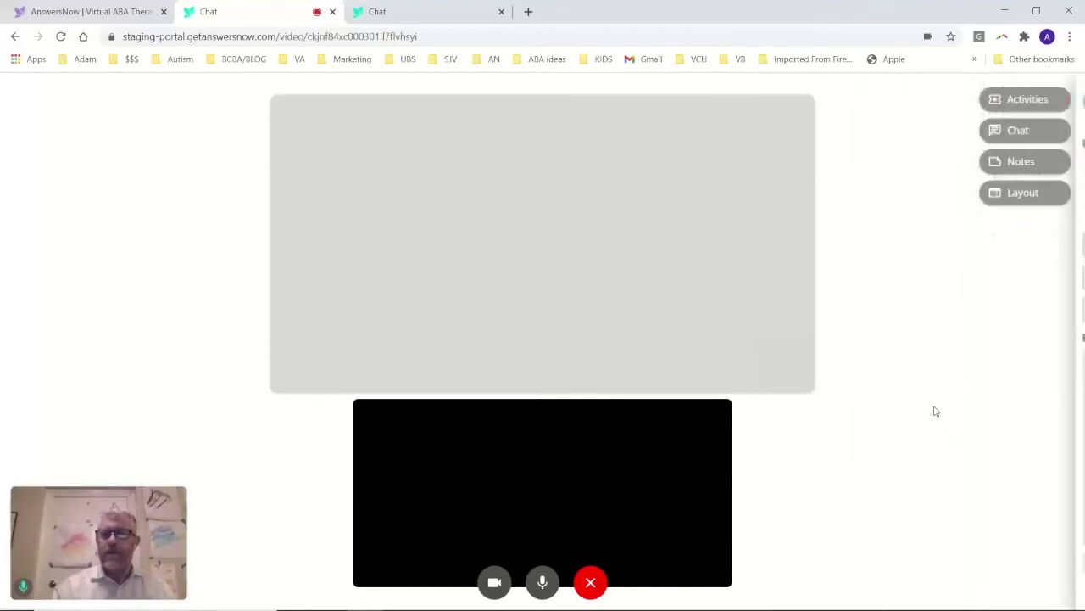
Step: Begin the gloves Tact - Picture activity and briefly view the session notes
{"action": "left_click", "coordinate": [535, 243]}
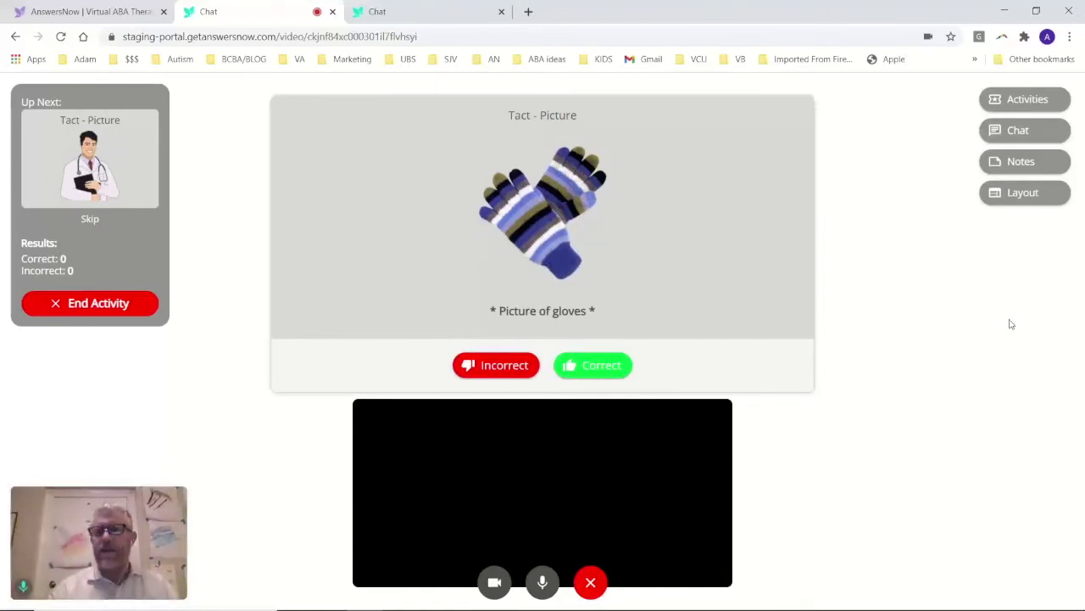
{"action": "left_click", "coordinate": [1023, 162]}
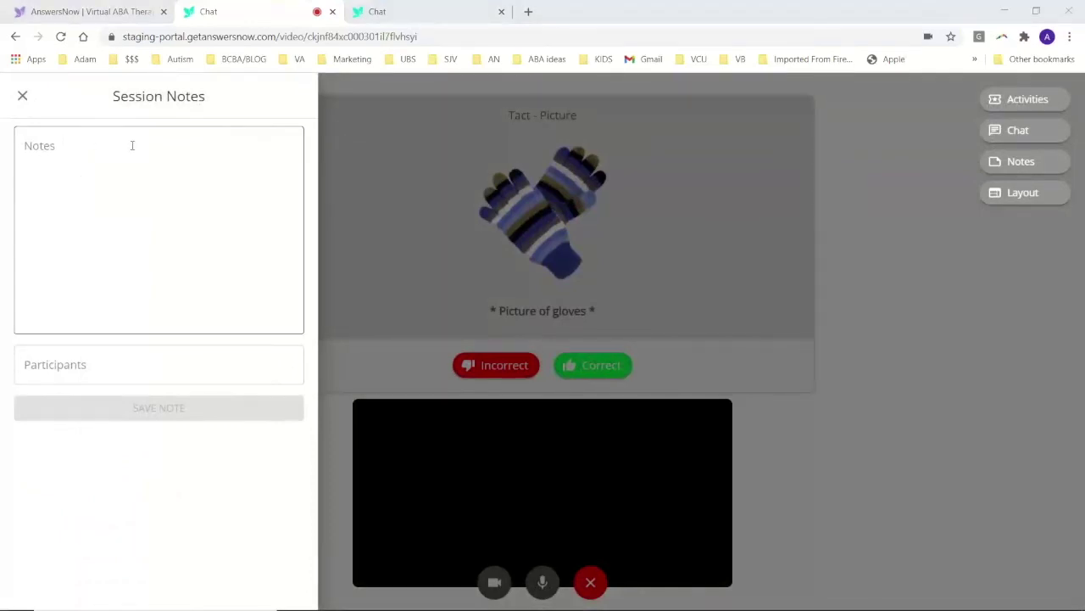
{"action": "left_click", "coordinate": [22, 96]}
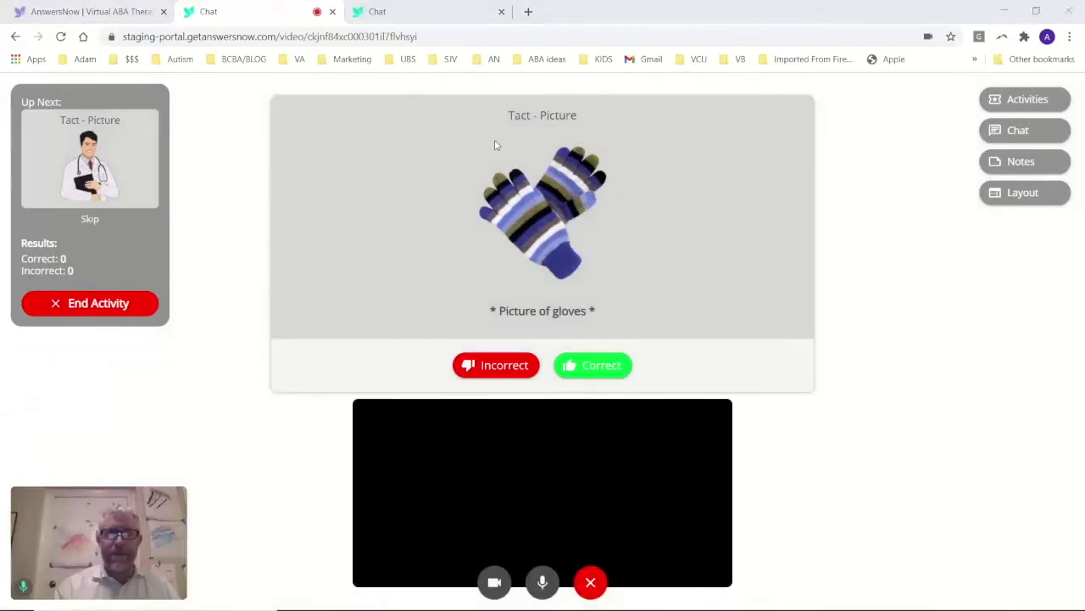
{"action": "left_click", "coordinate": [1025, 101]}
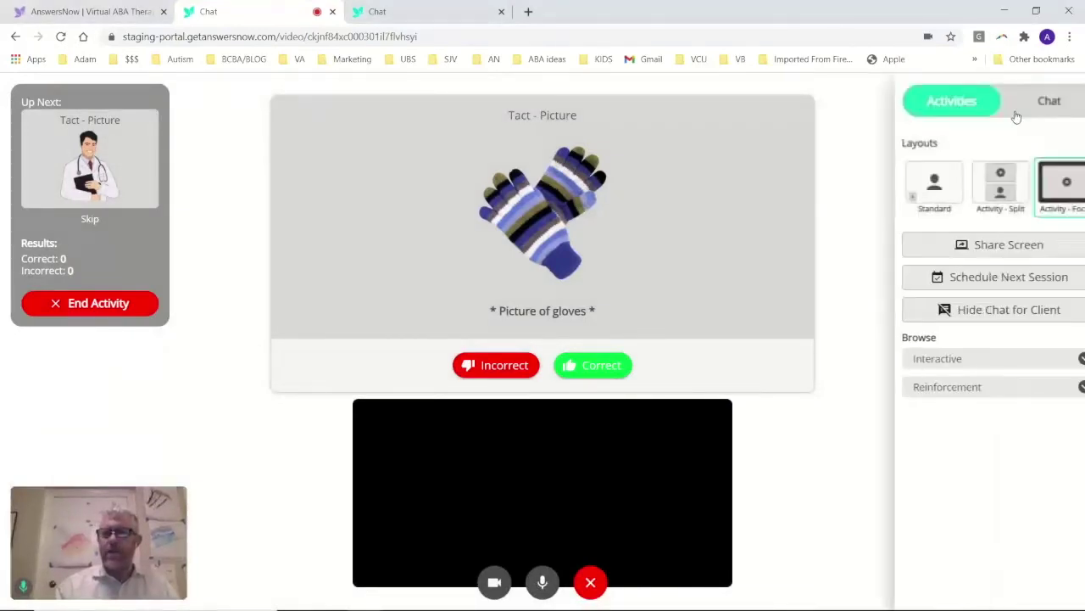
Step: Try the Interactive Video option, dismiss the video link form, and start screen sharing
{"action": "left_click", "coordinate": [939, 363]}
{"action": "left_click", "coordinate": [939, 498]}
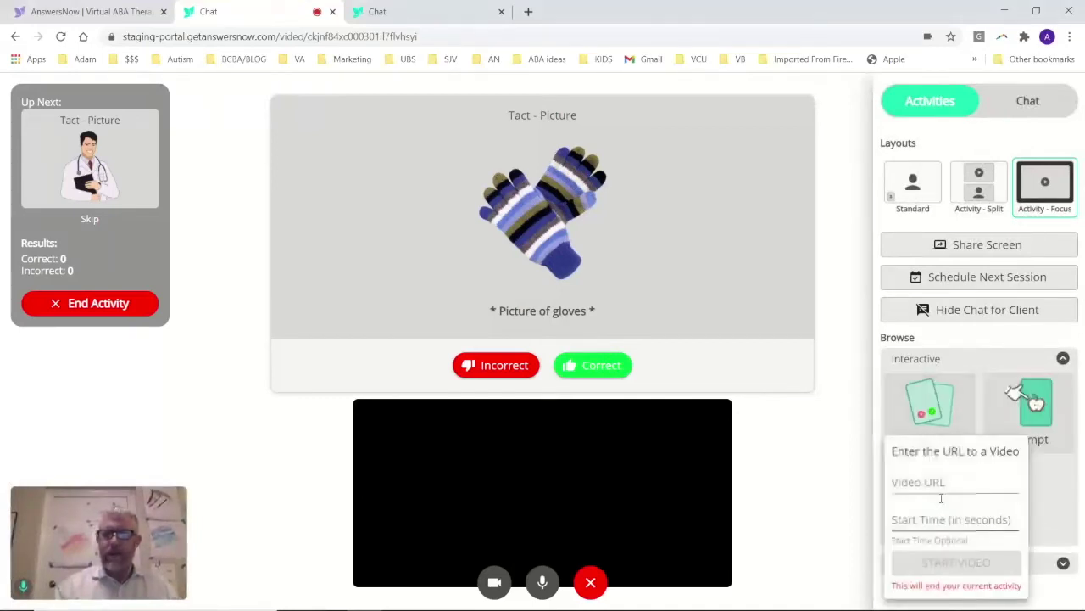
{"action": "left_click", "coordinate": [925, 483]}
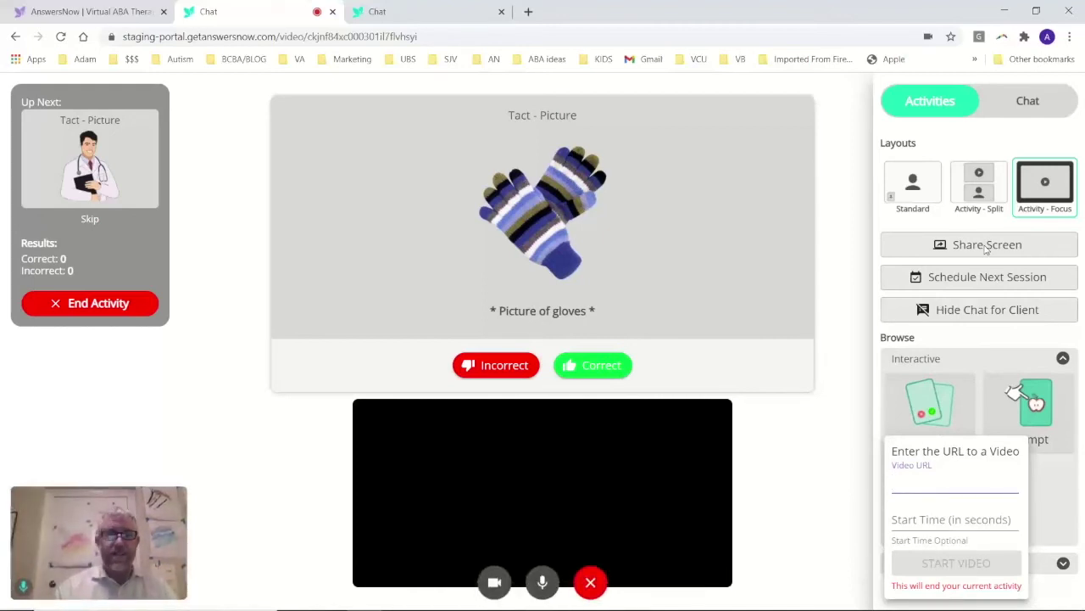
{"action": "left_click", "coordinate": [841, 426]}
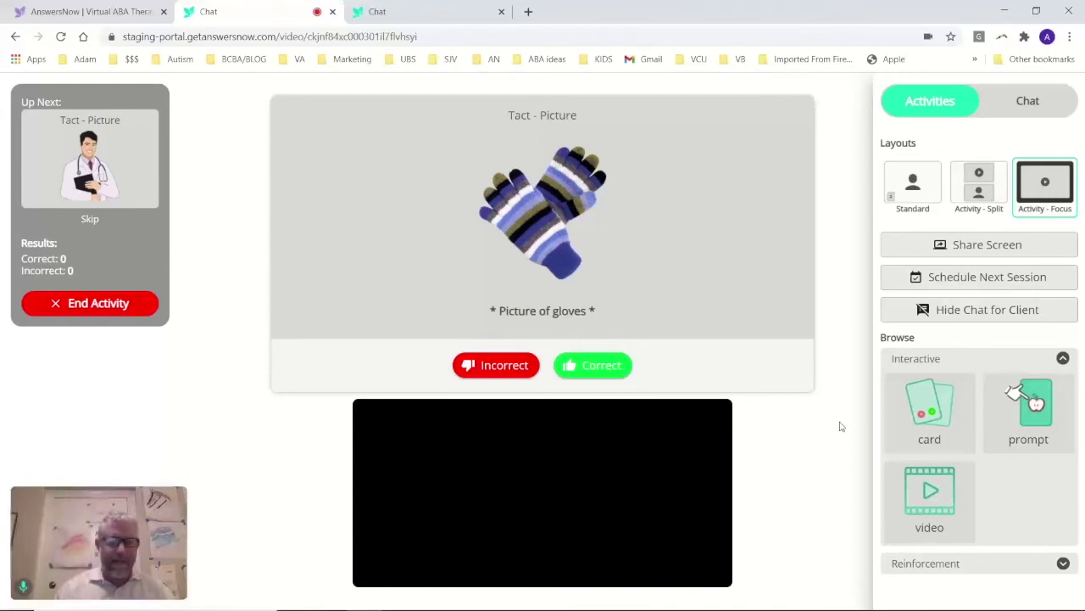
{"action": "left_click", "coordinate": [1017, 255]}
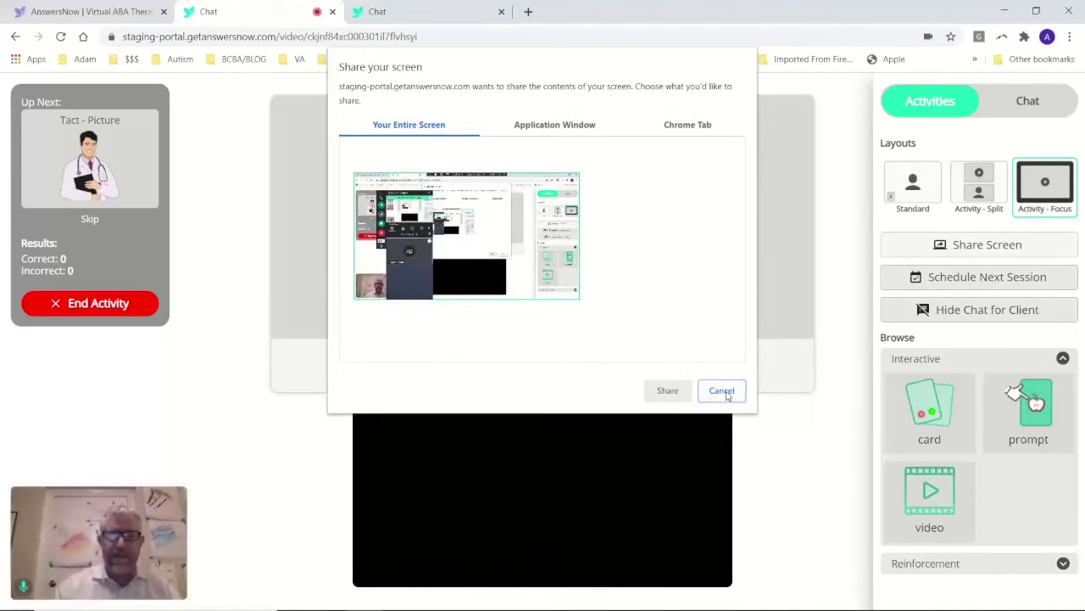
{"action": "left_click", "coordinate": [722, 391]}
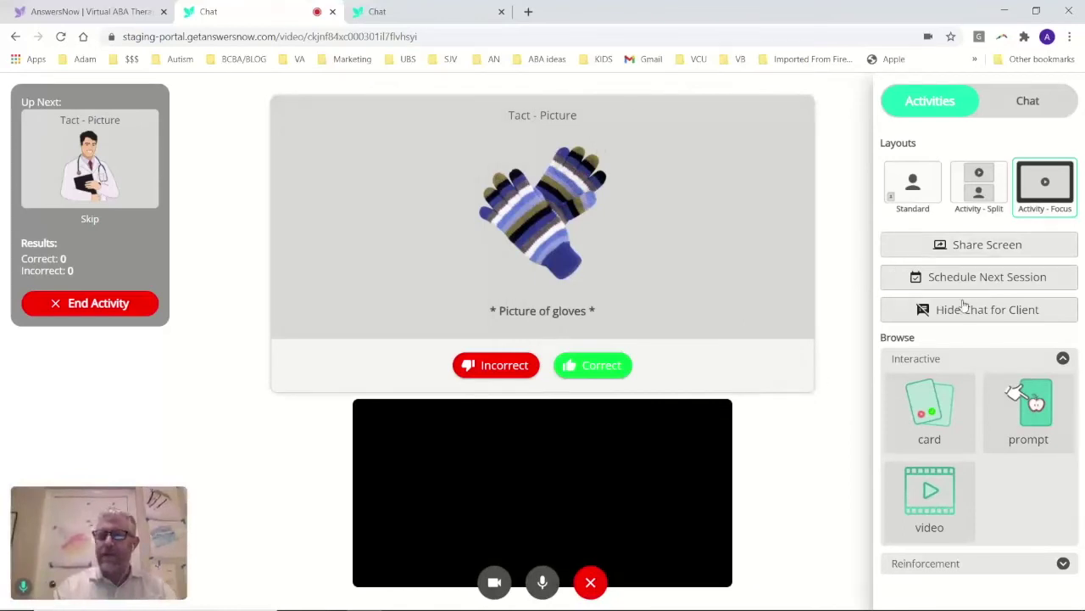
{"action": "left_click", "coordinate": [1006, 283]}
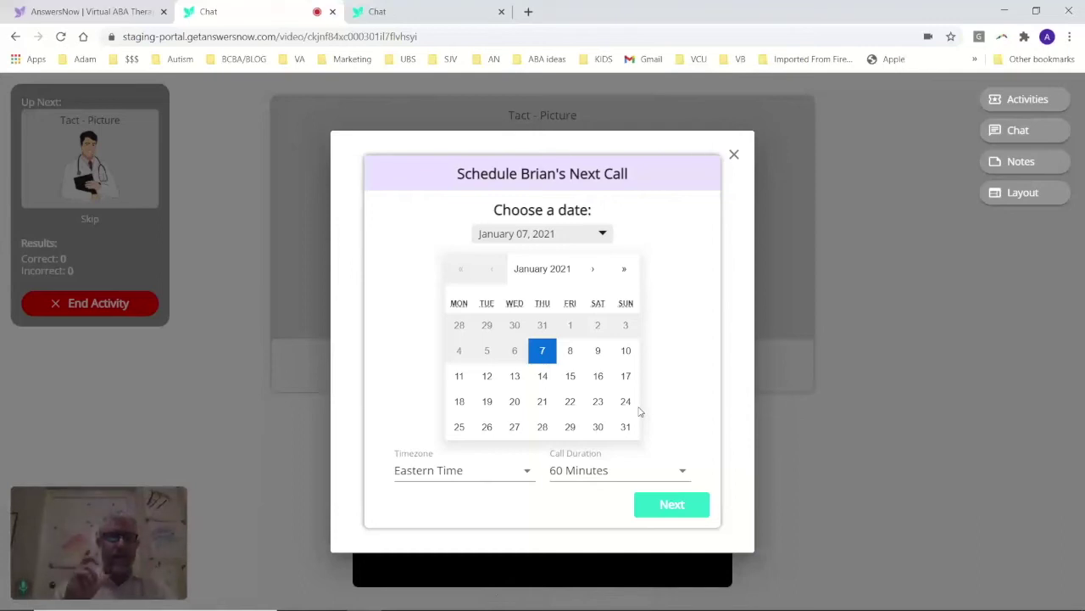
Step: Book the next call for January 9, 2021 at 9:00 AM and close the confirmation
{"action": "left_click", "coordinate": [597, 357]}
{"action": "left_click", "coordinate": [671, 502]}
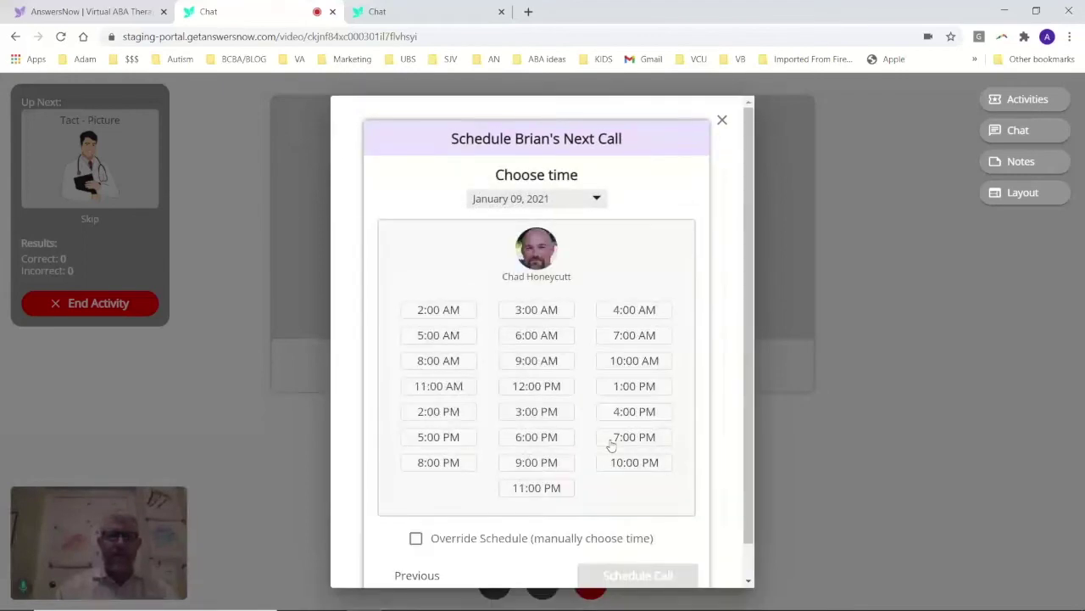
{"action": "left_click", "coordinate": [551, 362]}
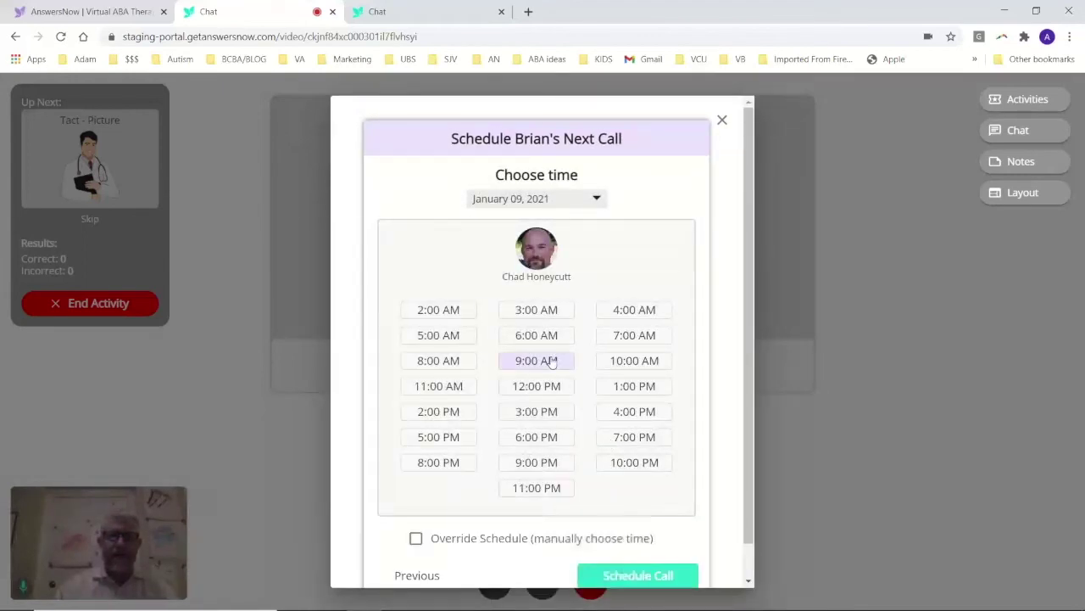
{"action": "left_click", "coordinate": [636, 576]}
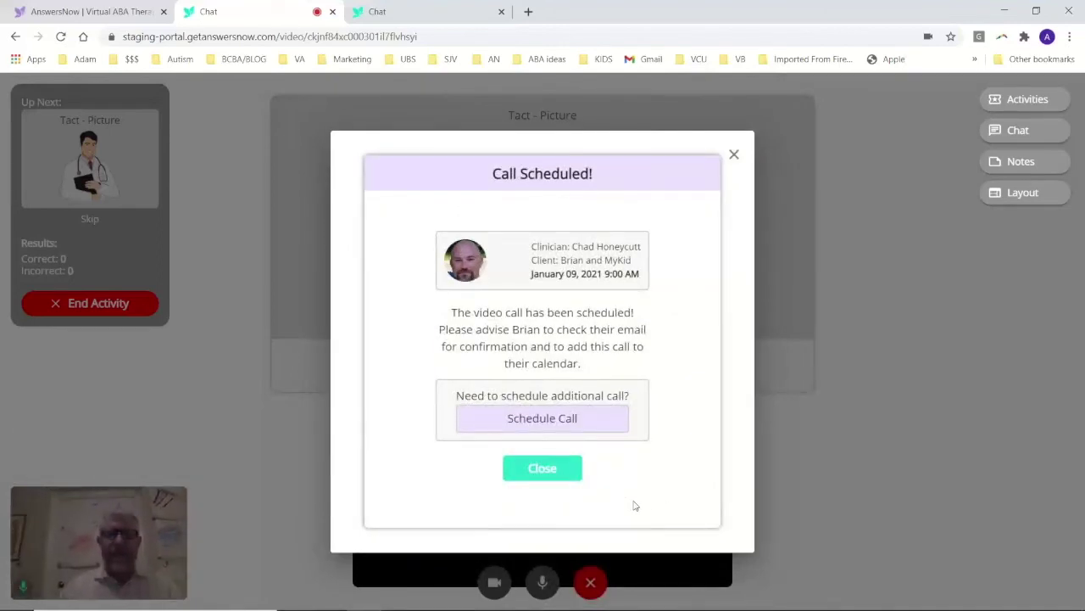
{"action": "left_click", "coordinate": [551, 469]}
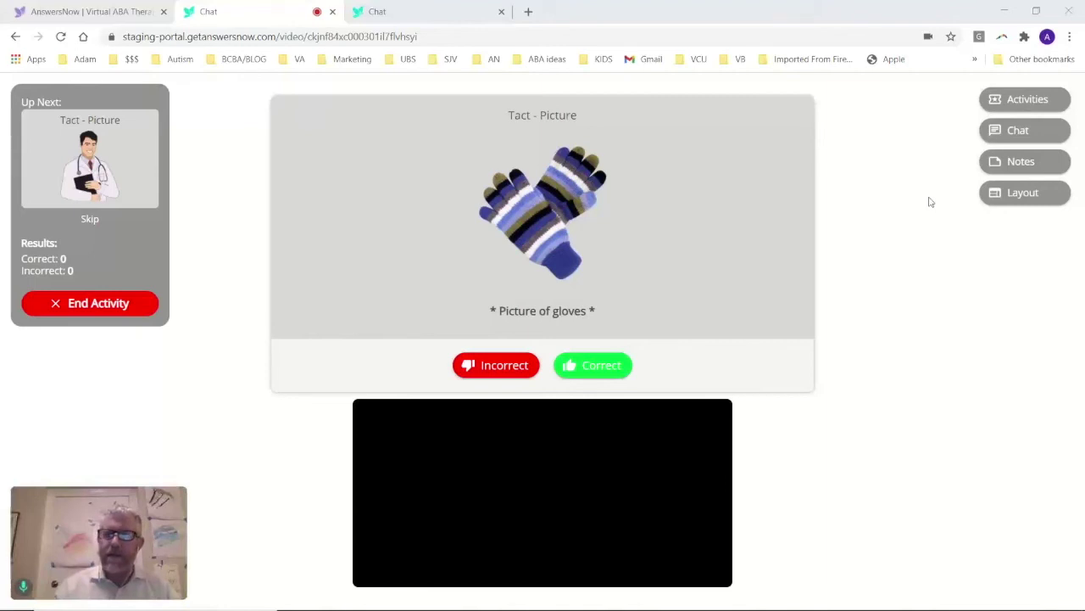
{"action": "mouse_move", "coordinate": [587, 591]}
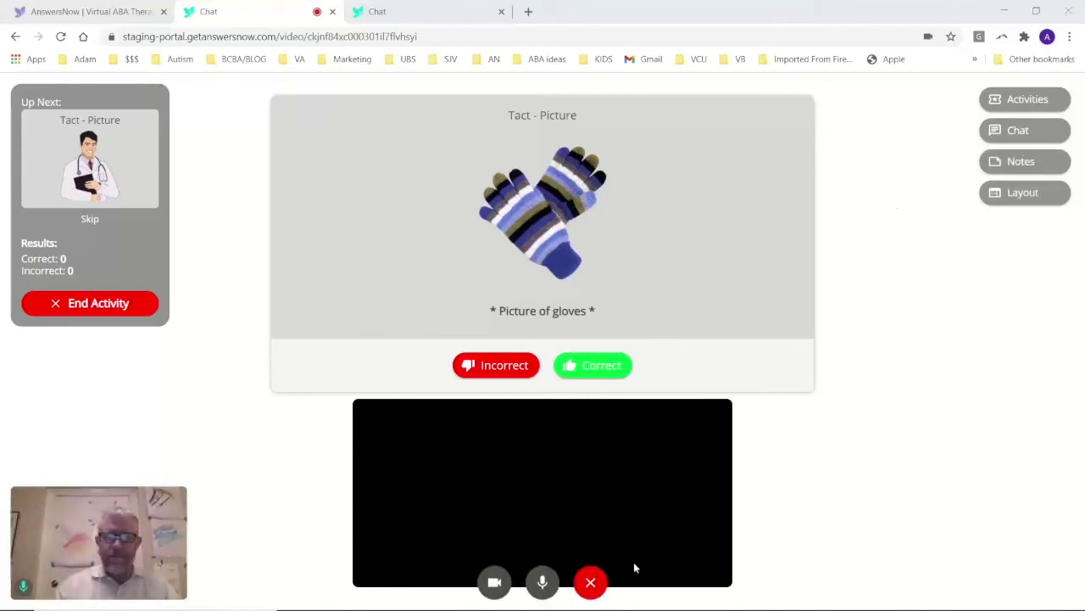
{"action": "left_click", "coordinate": [590, 587]}
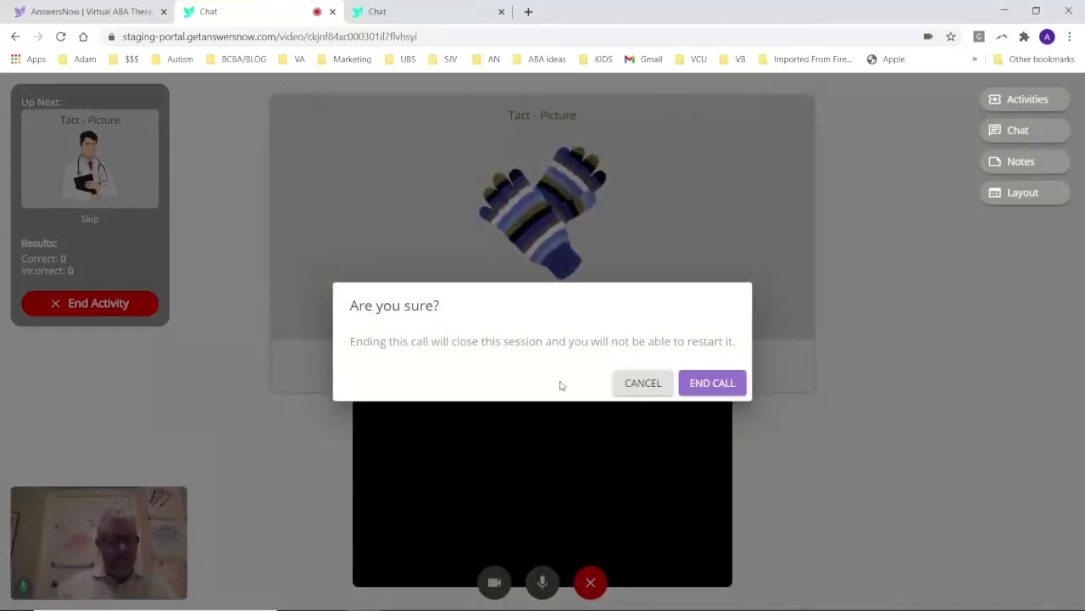
Step: End the call and log 97153 - Therapy with a note about working on numbers
{"action": "left_click", "coordinate": [718, 387]}
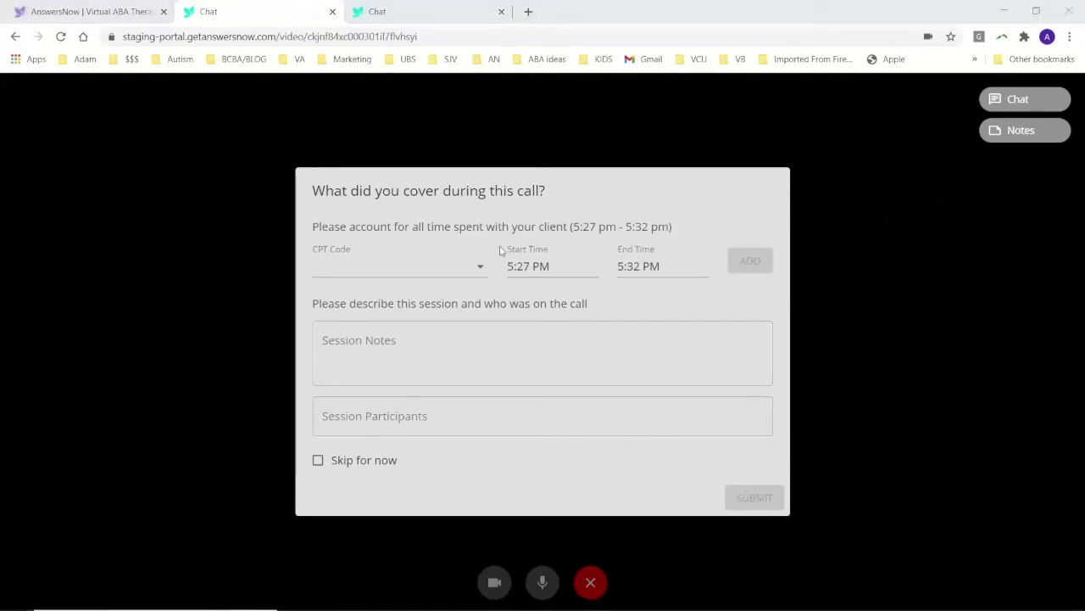
{"action": "left_click", "coordinate": [480, 270]}
{"action": "left_click", "coordinate": [418, 334]}
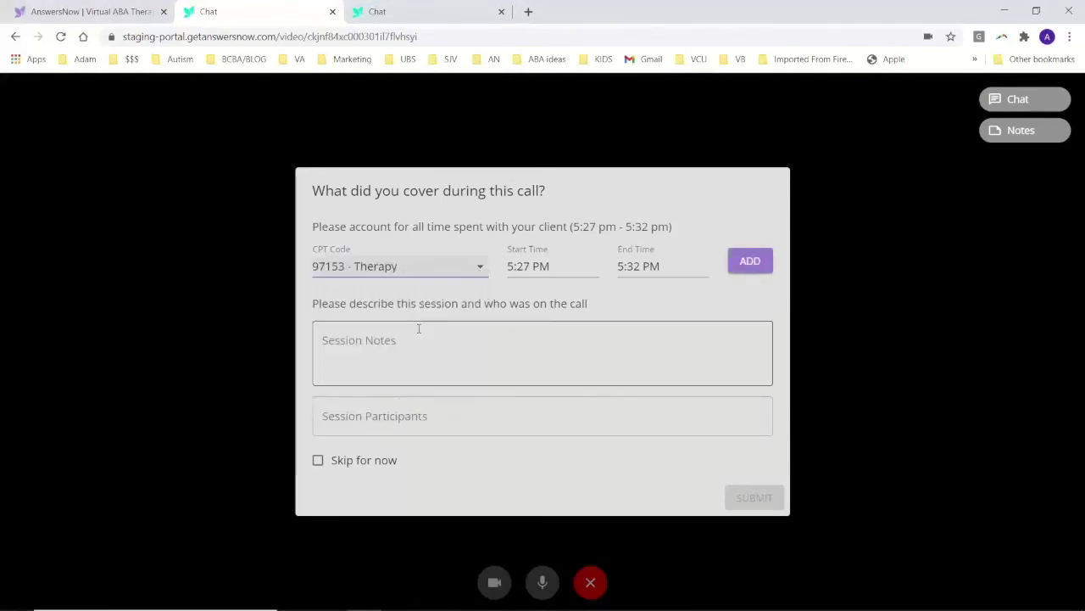
{"action": "left_click", "coordinate": [418, 328]}
{"action": "type", "text": "B"}
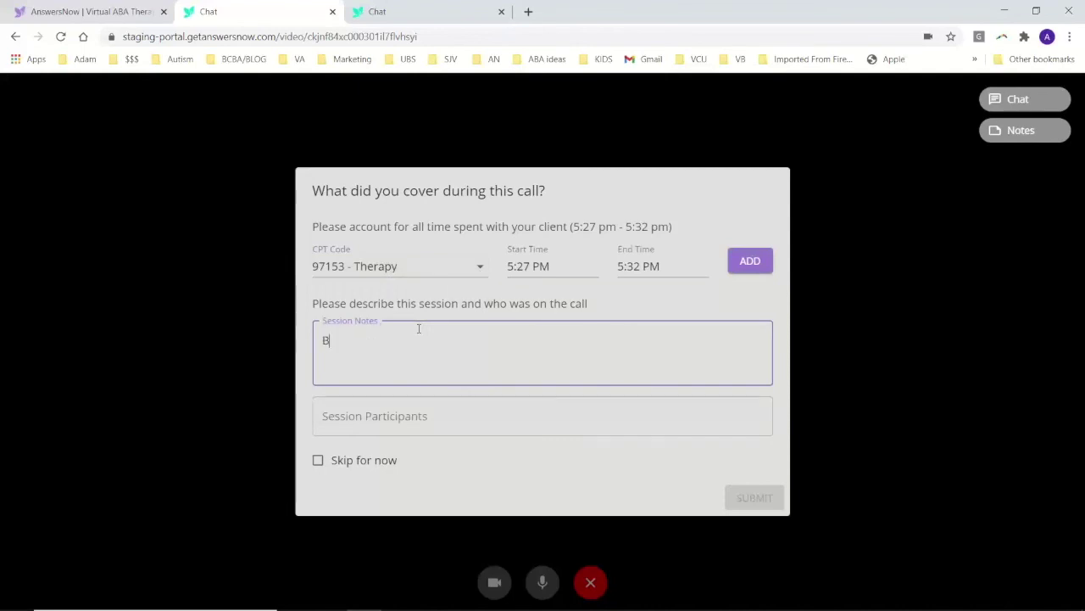
{"action": "type", "text": "en and I were wor"}
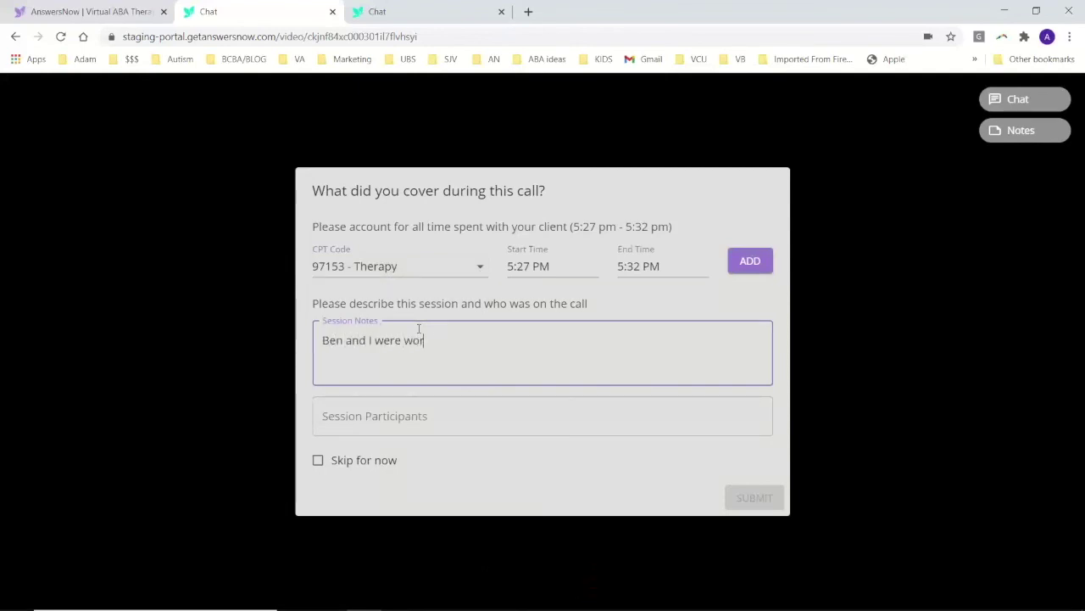
{"action": "type", "text": "king on numbers"}
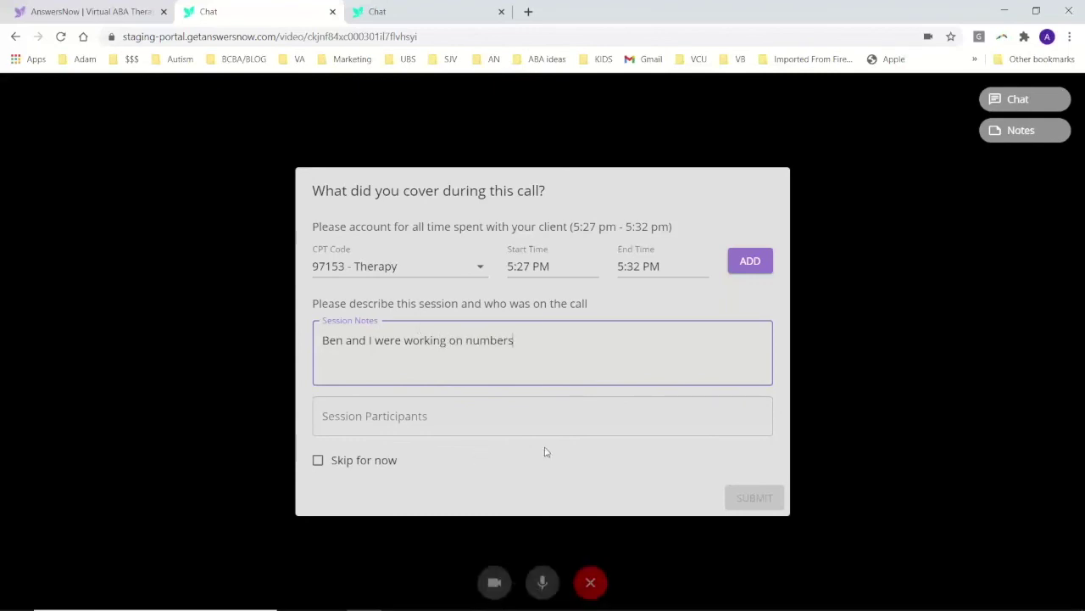
{"action": "left_click", "coordinate": [766, 263]}
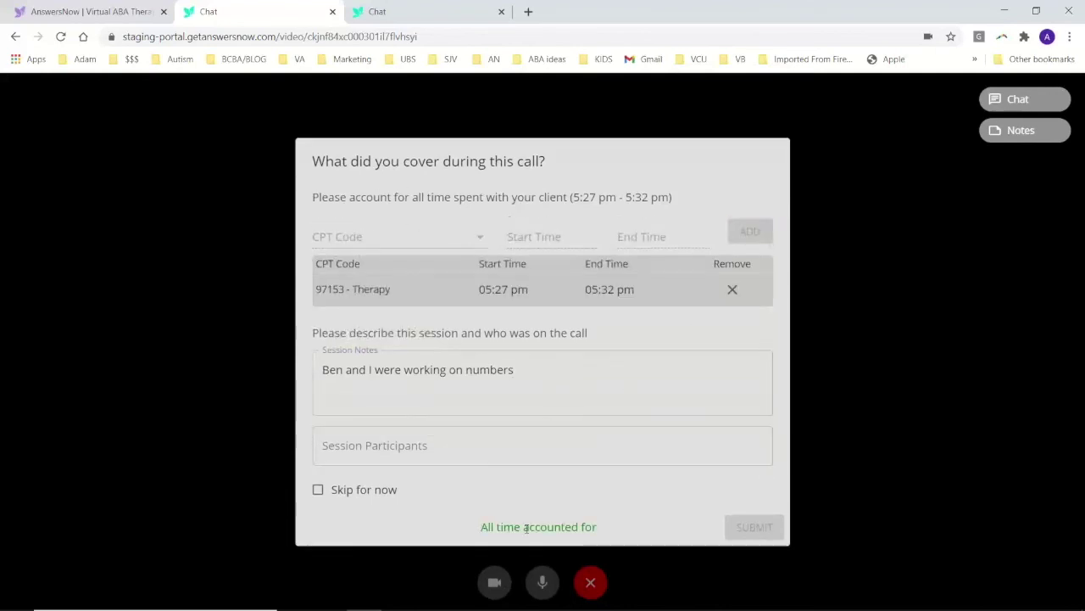
Step: Skip participants, submit the summary, and sign both the call start and end times
{"action": "left_click", "coordinate": [318, 489]}
{"action": "left_click", "coordinate": [755, 527]}
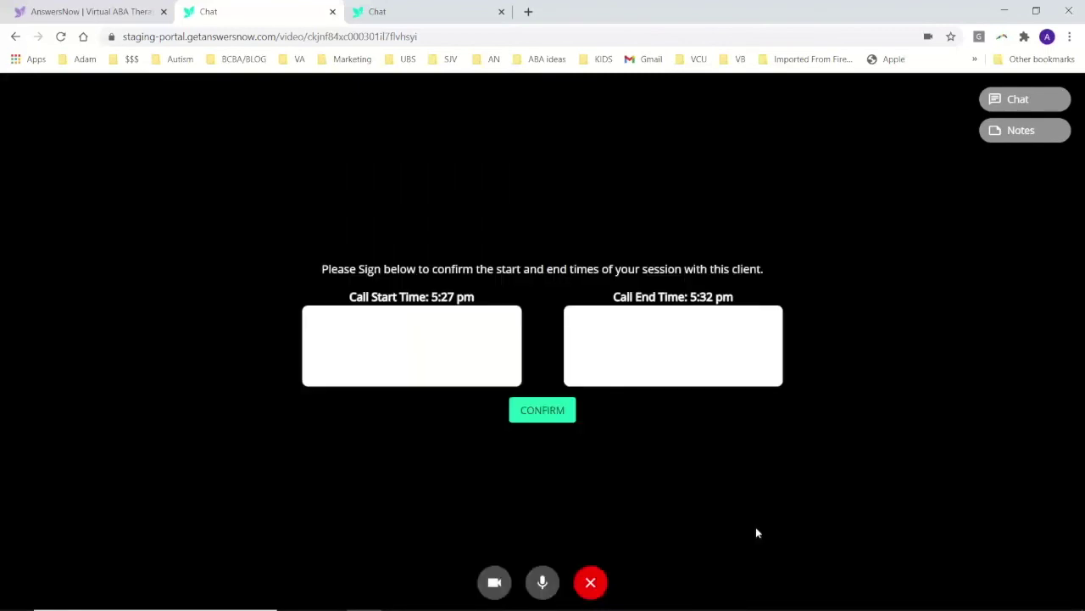
{"action": "left_click_drag", "start_coordinate": [370, 350], "coordinate": [486, 344]}
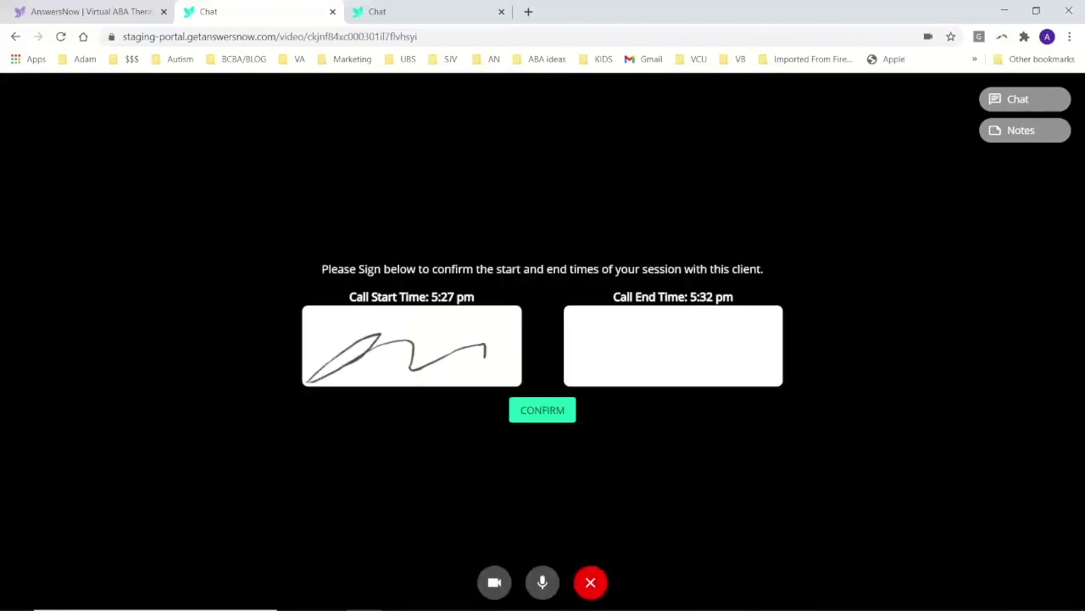
{"action": "mouse_move", "coordinate": [591, 343]}
{"action": "left_mouse_down"}
{"action": "mouse_move", "coordinate": [674, 356]}
{"action": "mouse_move", "coordinate": [764, 336]}
{"action": "left_mouse_up"}
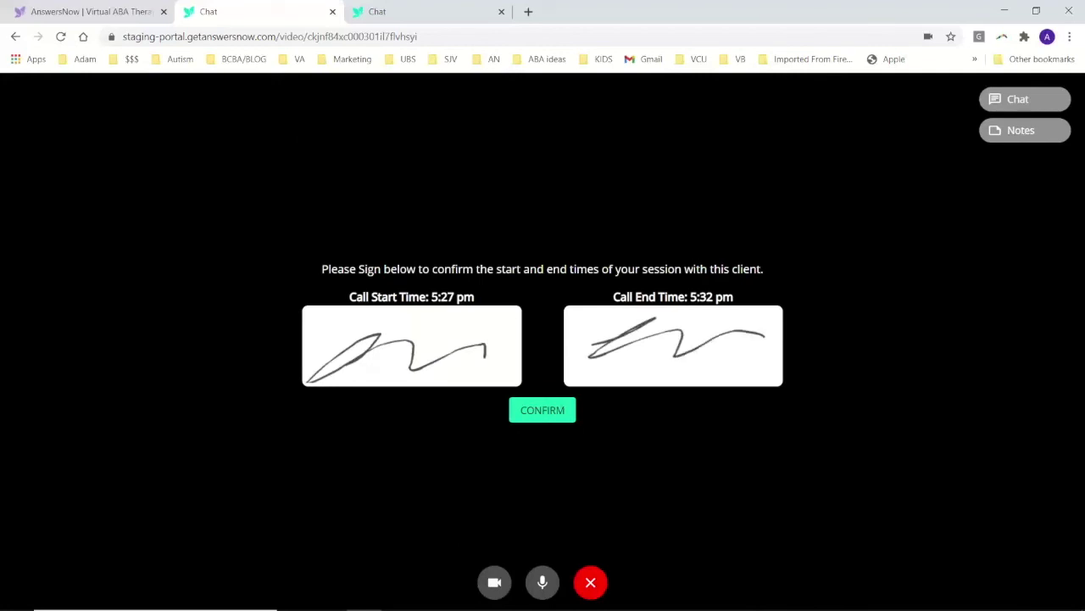
{"action": "left_click", "coordinate": [542, 409]}
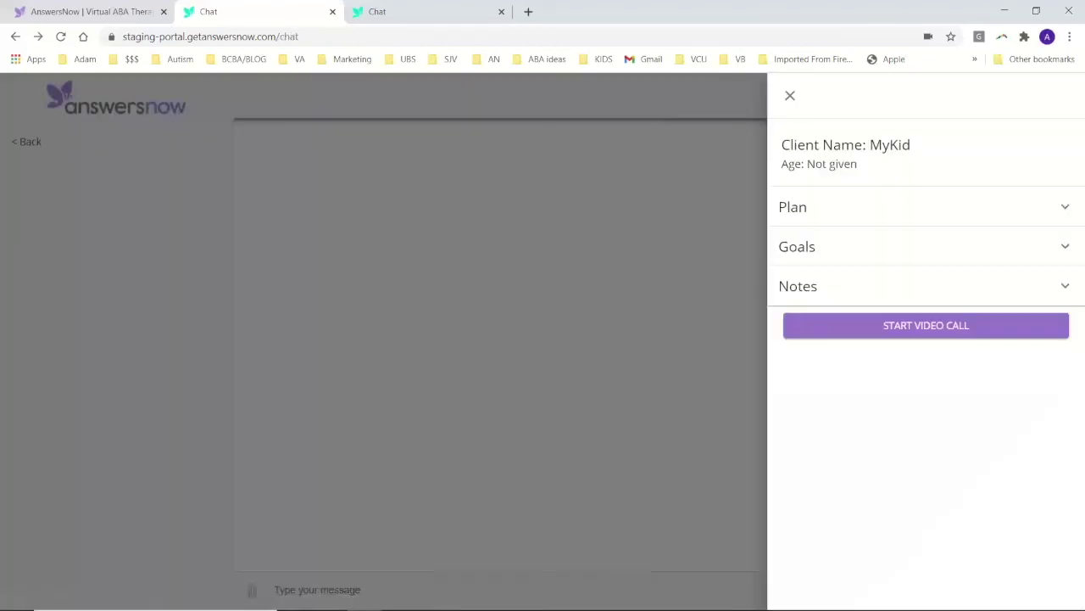